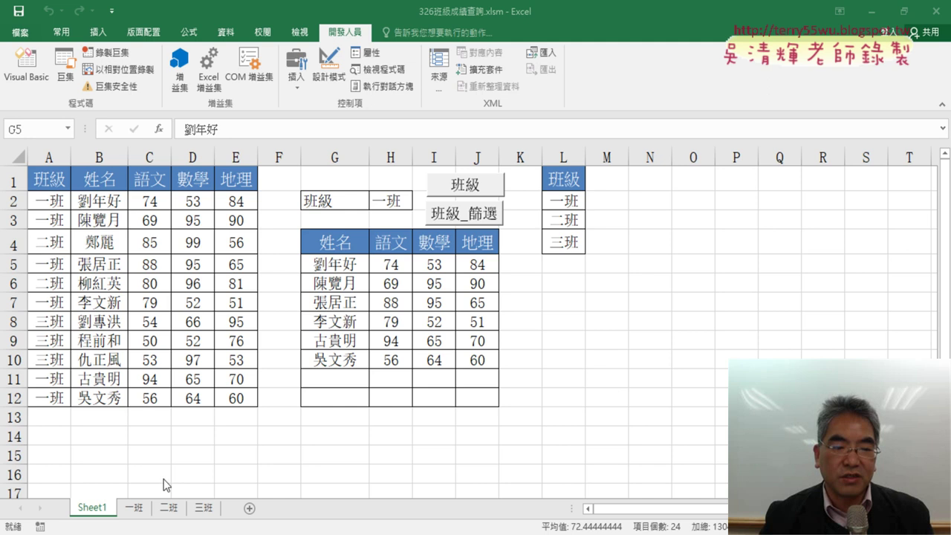
Step: Turn on filtering for the grade table and show only the 一班 rows in the 班級 column
key(ctrl+shift+Down)
key(ctrl+shift+Right)
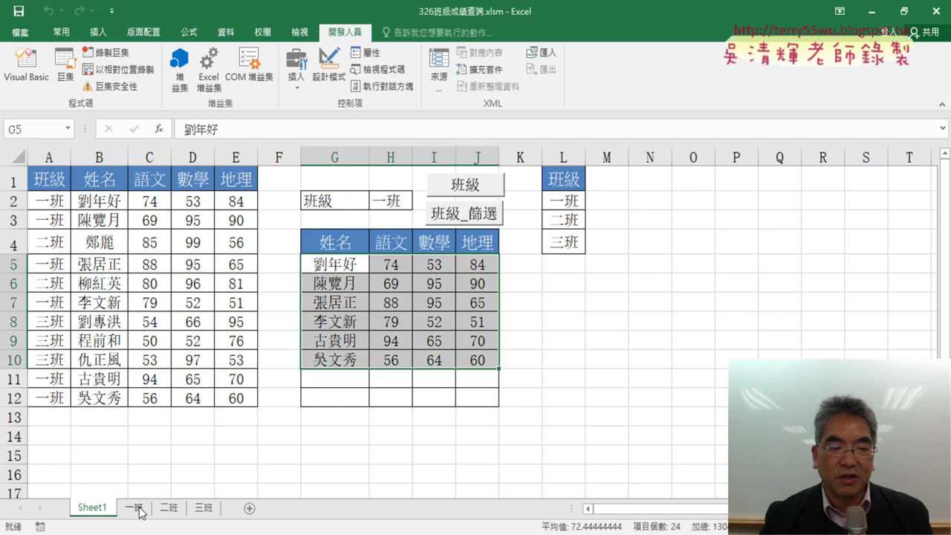
click(50, 182)
click(226, 31)
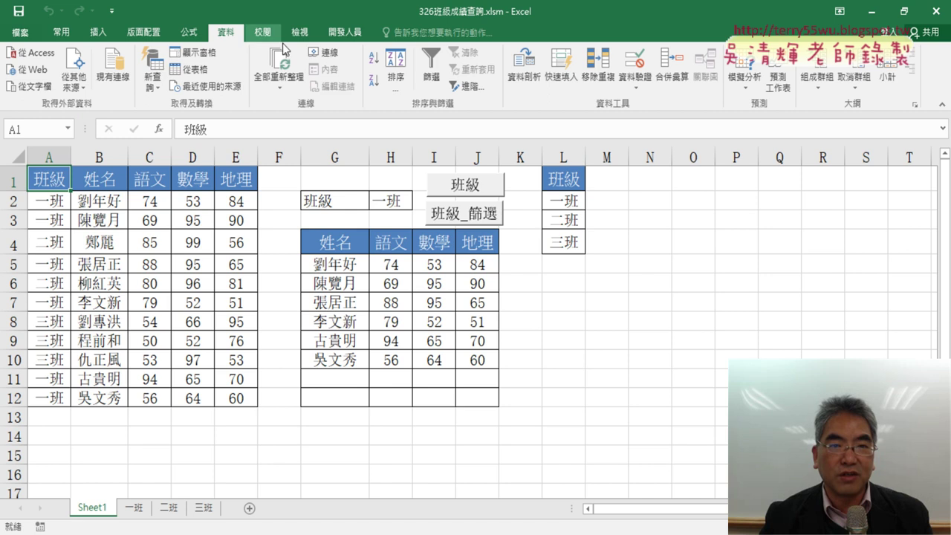
click(431, 67)
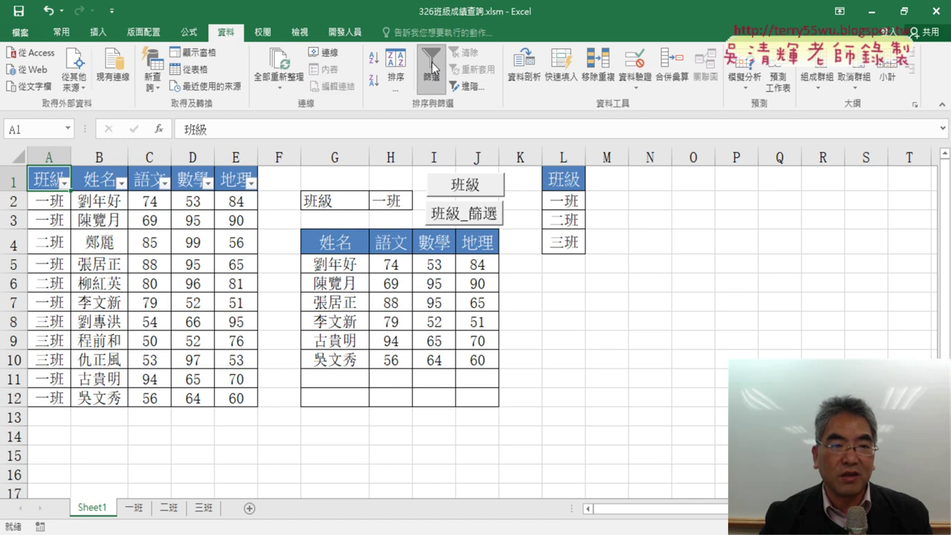
click(65, 183)
click(101, 326)
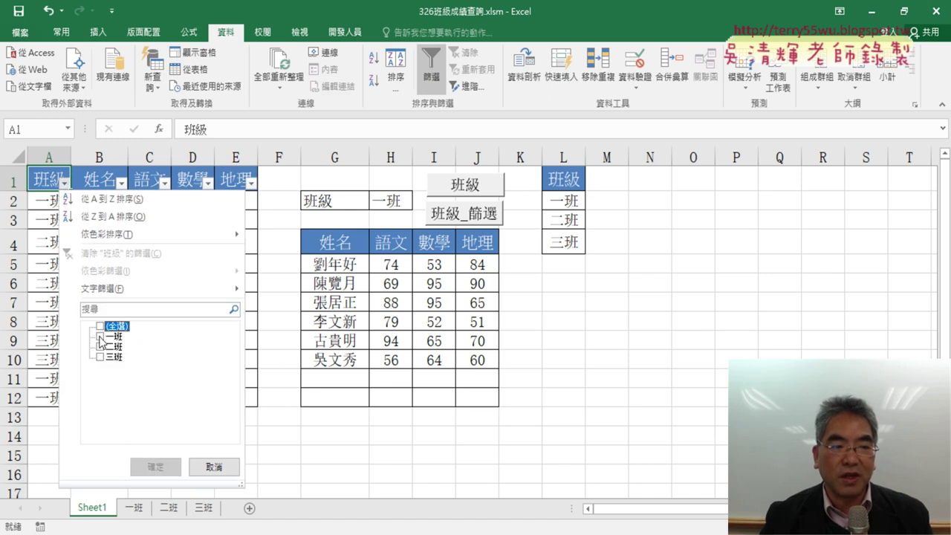
click(100, 337)
click(154, 466)
Step: Copy the 一班 students' names and scores with the 姓名–地理 headers, then go to the 一班 sheet
click(97, 199)
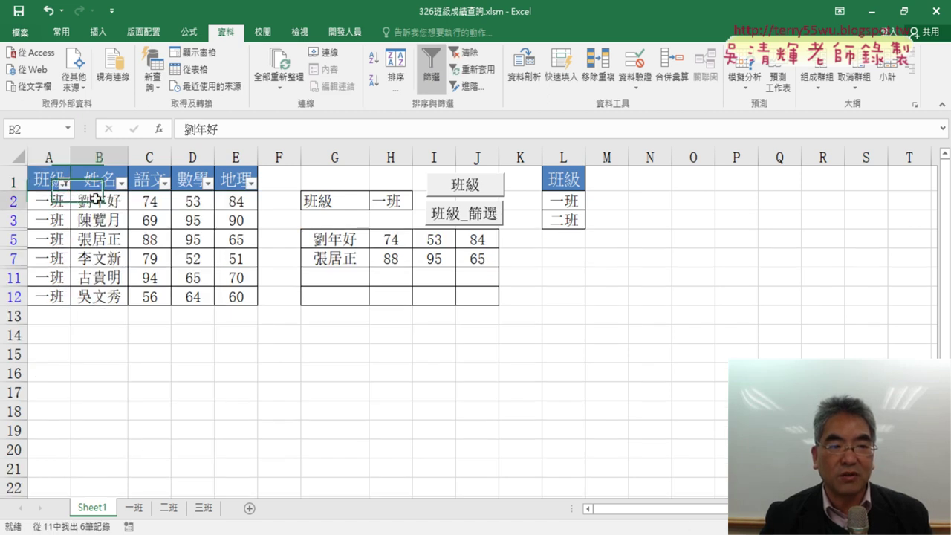
drag(97, 199, 236, 296)
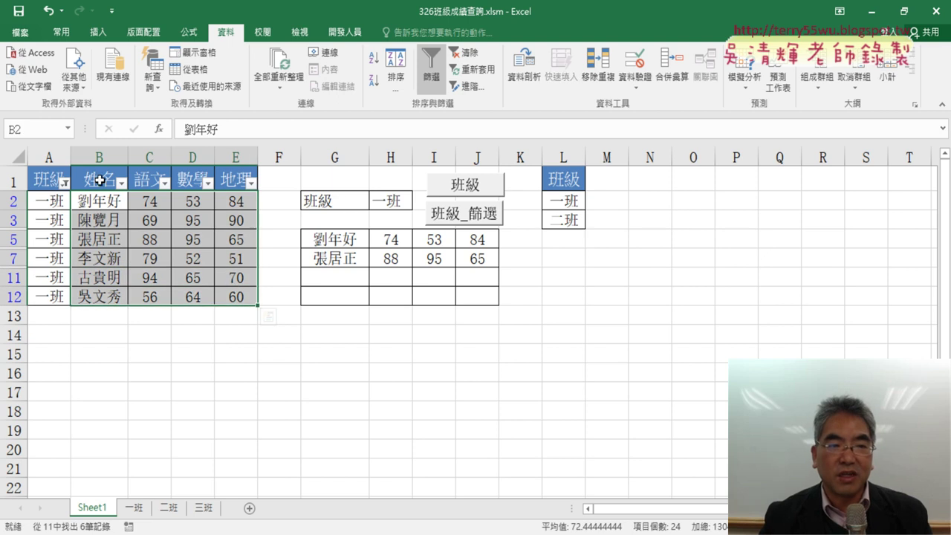
drag(100, 181, 246, 297)
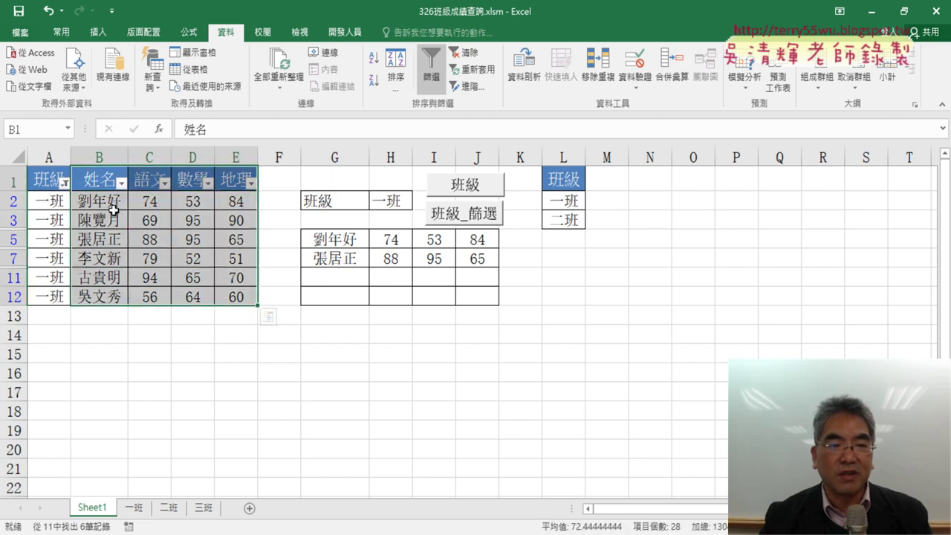
key(ctrl+c)
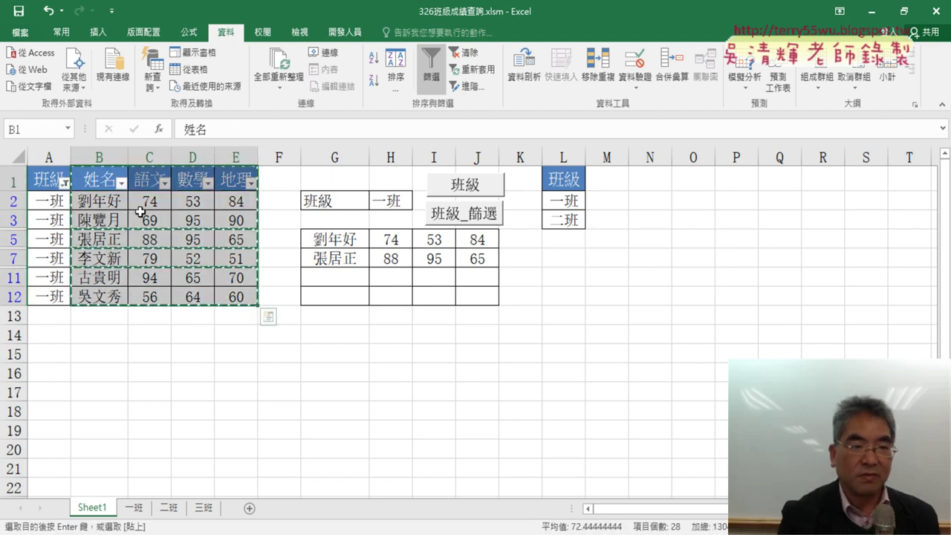
click(135, 509)
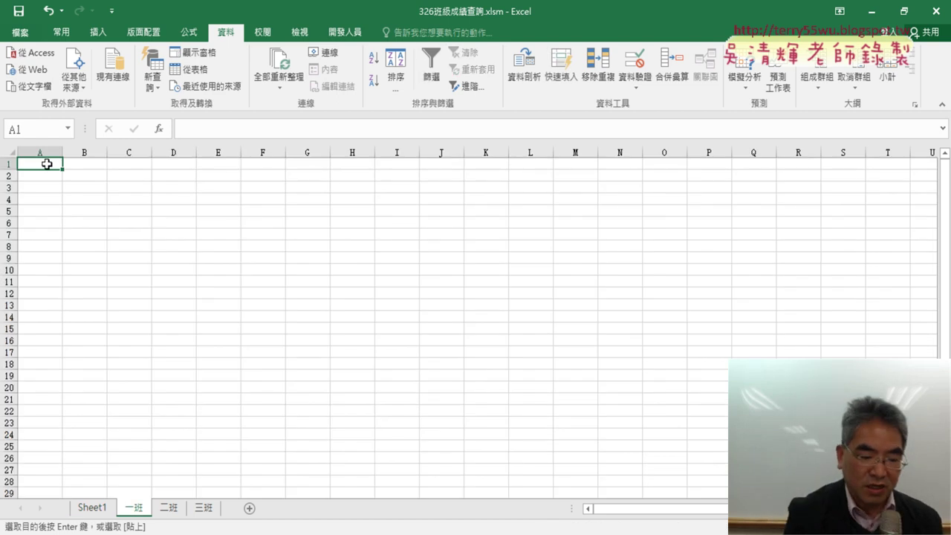
Step: Paste the 一班 data at A1 of the 一班 sheet, then filter Sheet1 to 二班 and select its names and scores
key(ctrl+v)
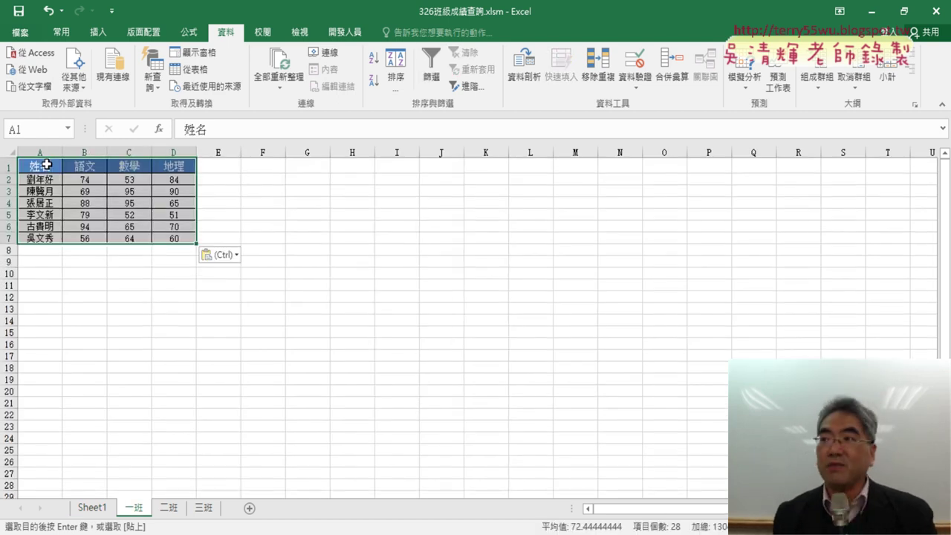
click(89, 509)
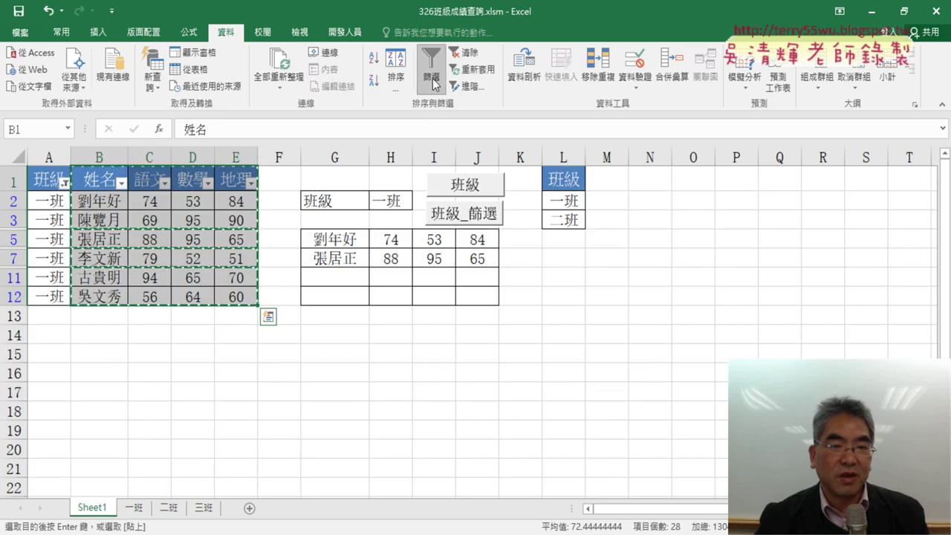
click(66, 189)
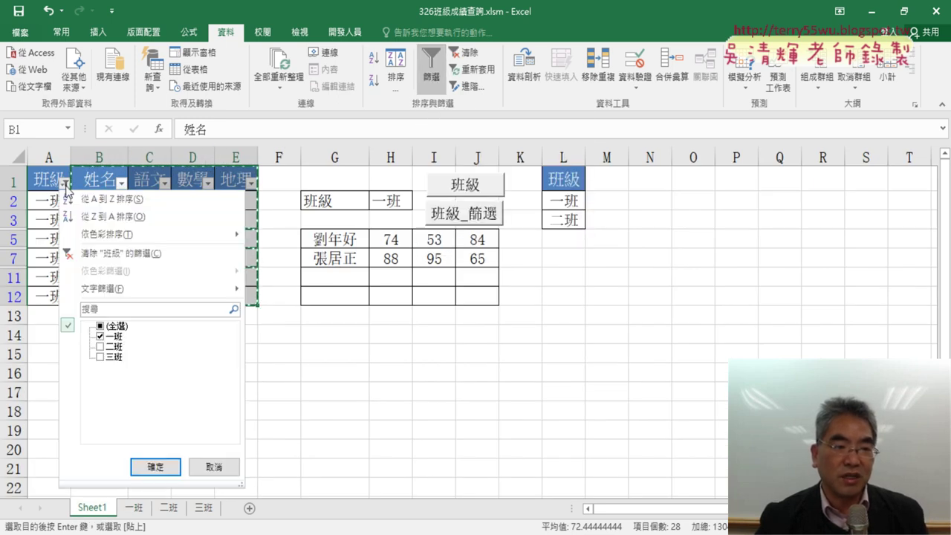
click(101, 327)
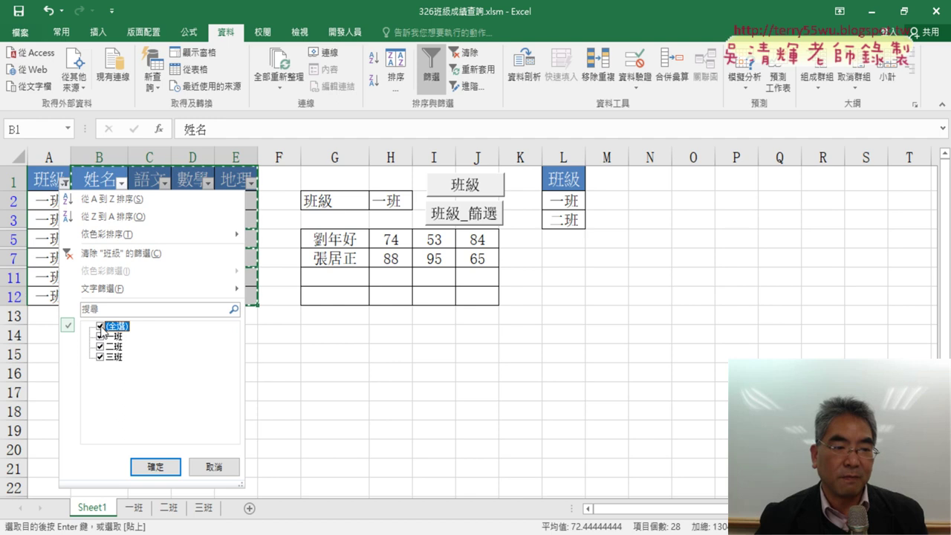
click(101, 327)
click(100, 346)
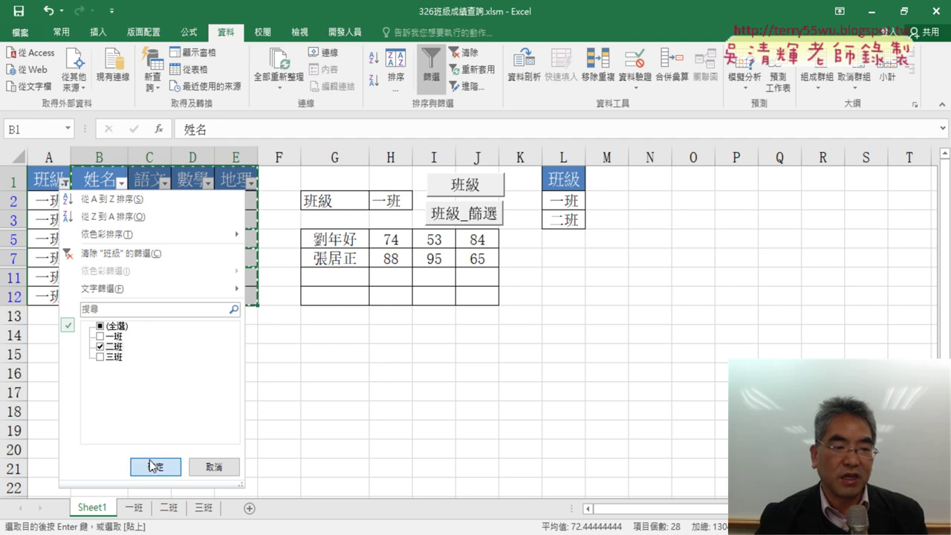
click(154, 465)
drag(98, 179, 223, 228)
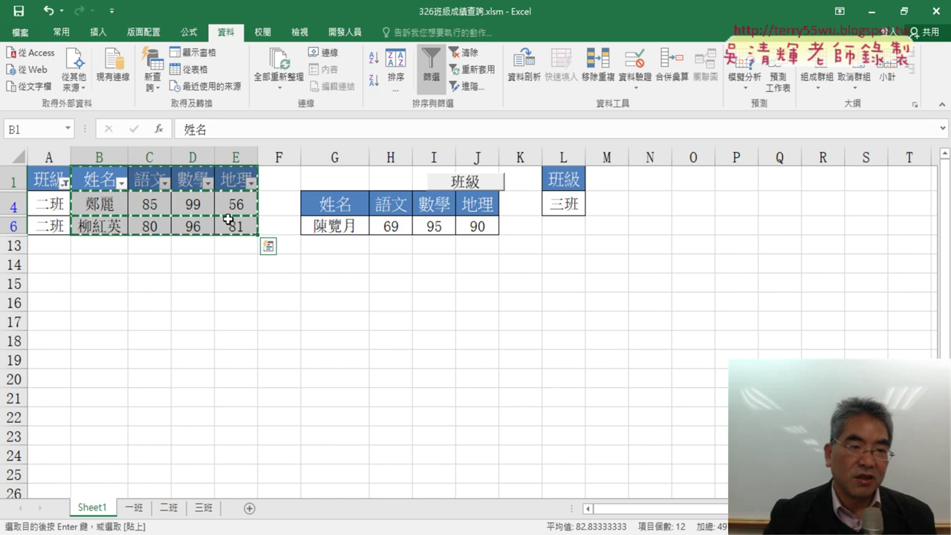
Step: Paste the 二班 names and scores at A1 of the 二班 sheet
click(170, 508)
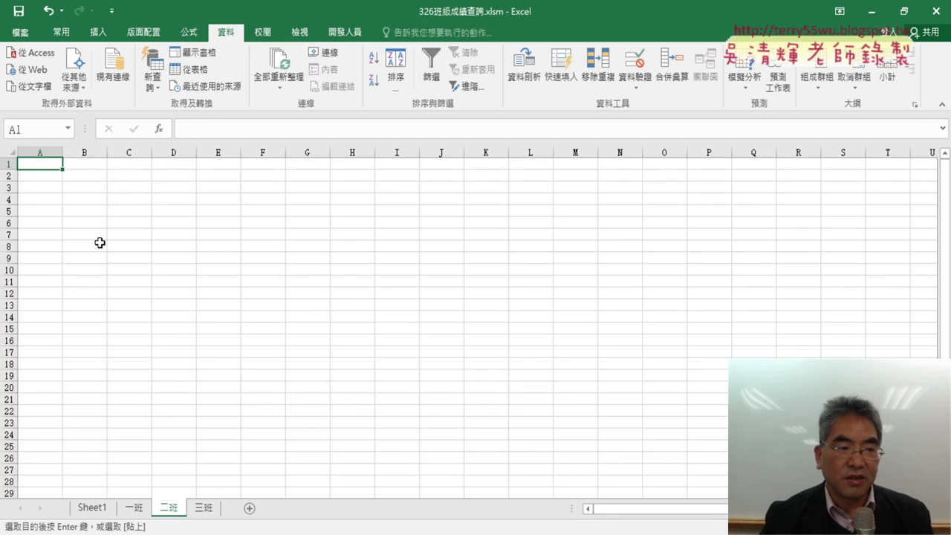
key(ctrl+v)
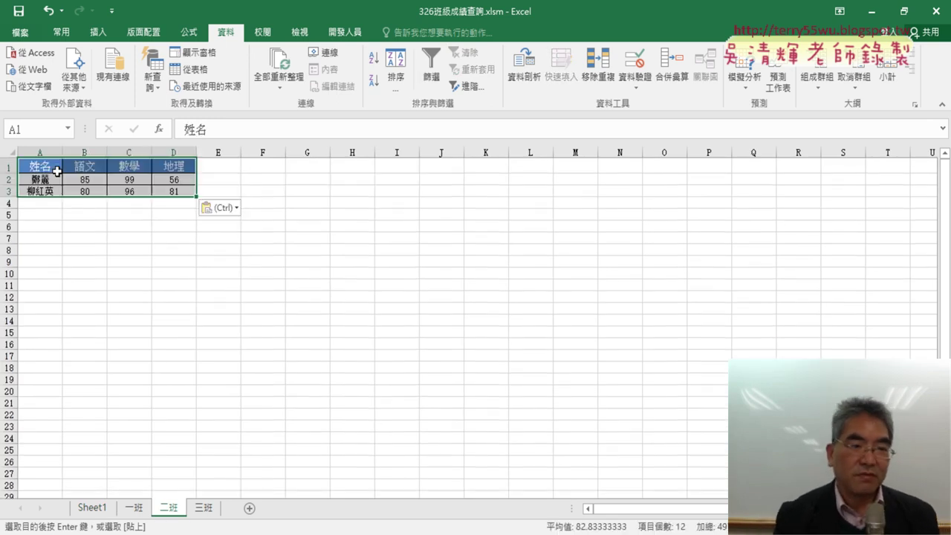
click(101, 511)
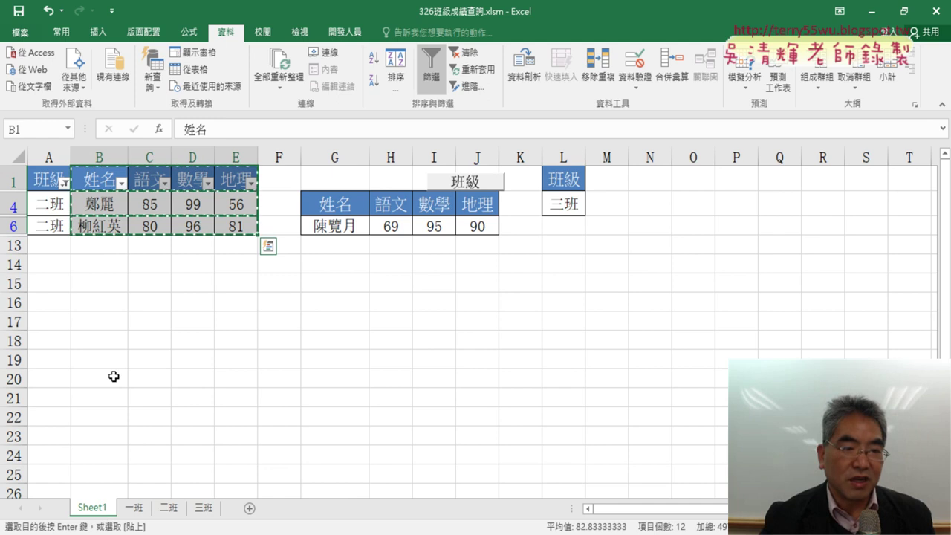
Step: Filter Sheet1 to 三班, select its header, names and scores, and go to the 三班 sheet
click(65, 184)
click(101, 357)
click(100, 346)
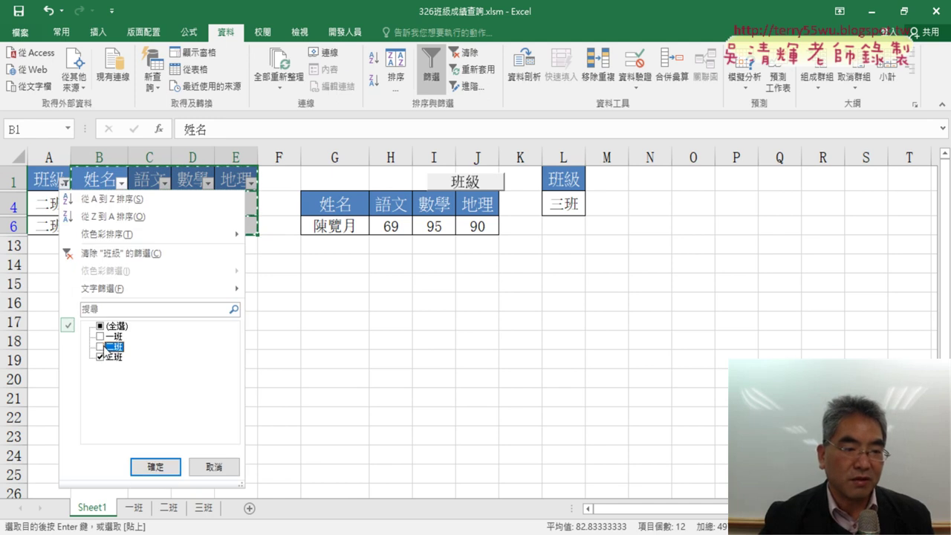
click(155, 467)
drag(99, 180, 223, 236)
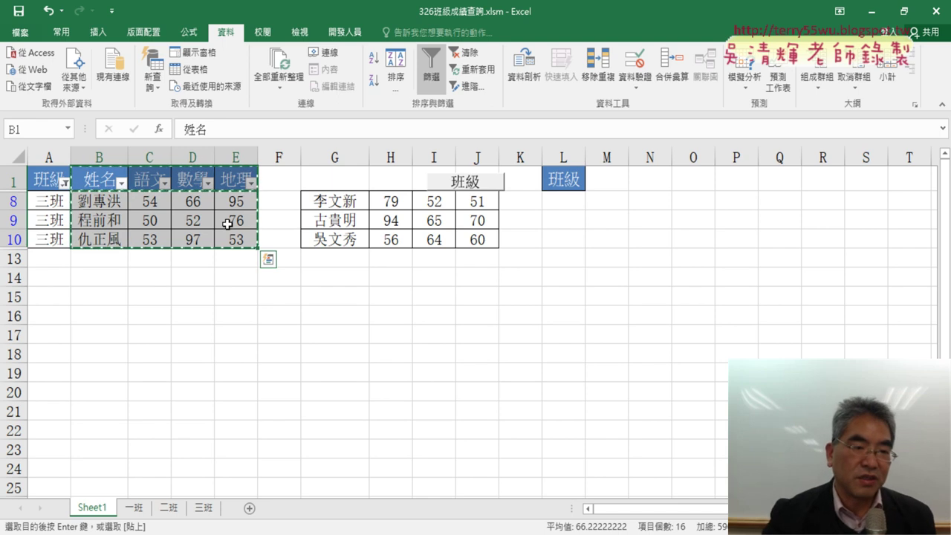
click(202, 508)
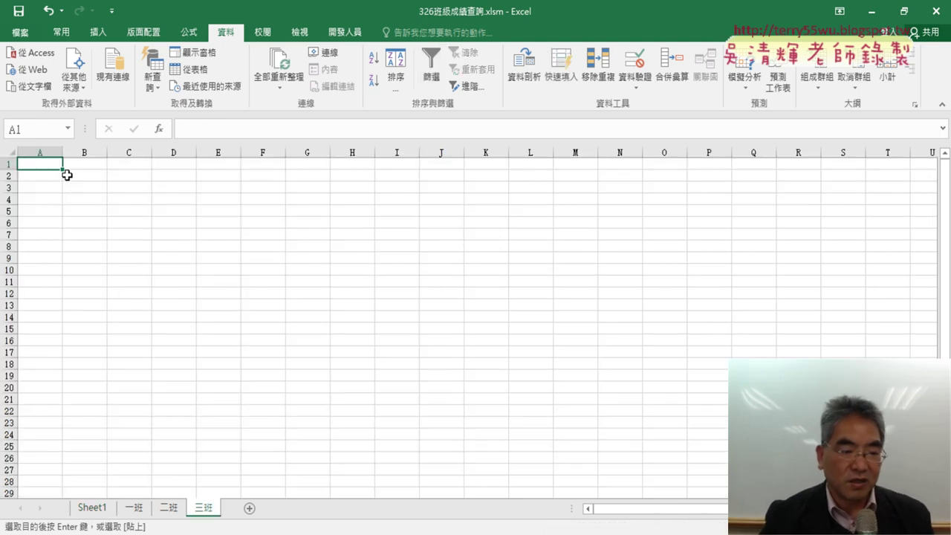
Step: Paste the 三班 names and scores at A1 of the 三班 sheet and return to Sheet1
key(ctrl+v)
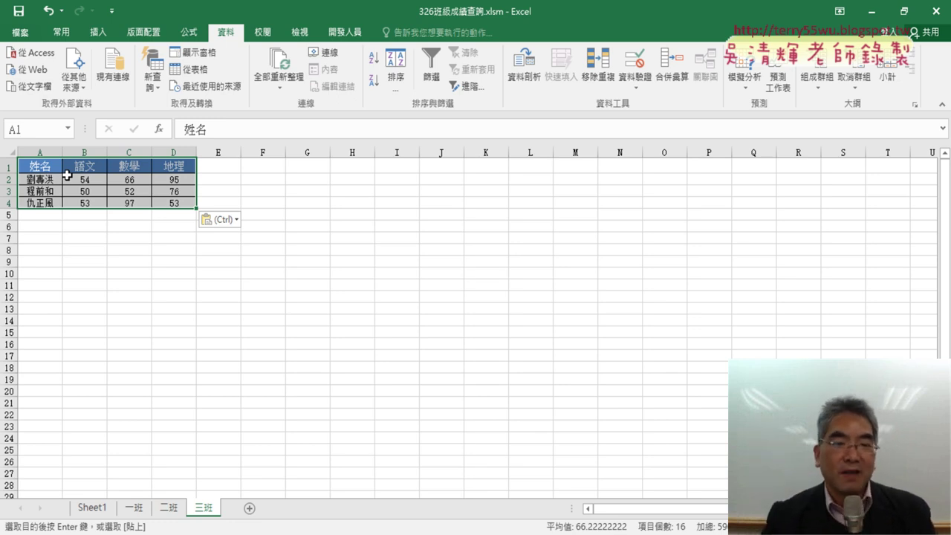
click(93, 508)
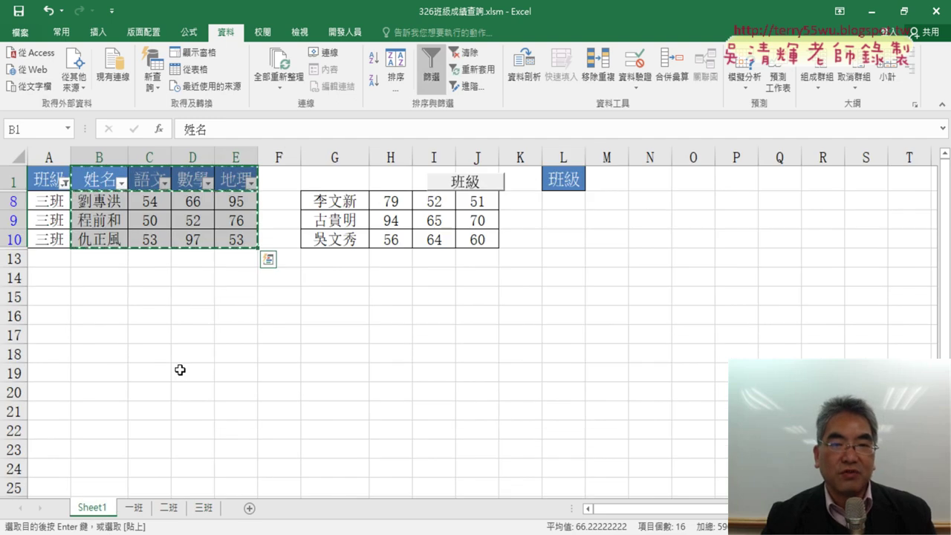
Step: Cancel the pending copy, remove the filter from Sheet1, and open the VBA editor
key(Escape)
click(434, 78)
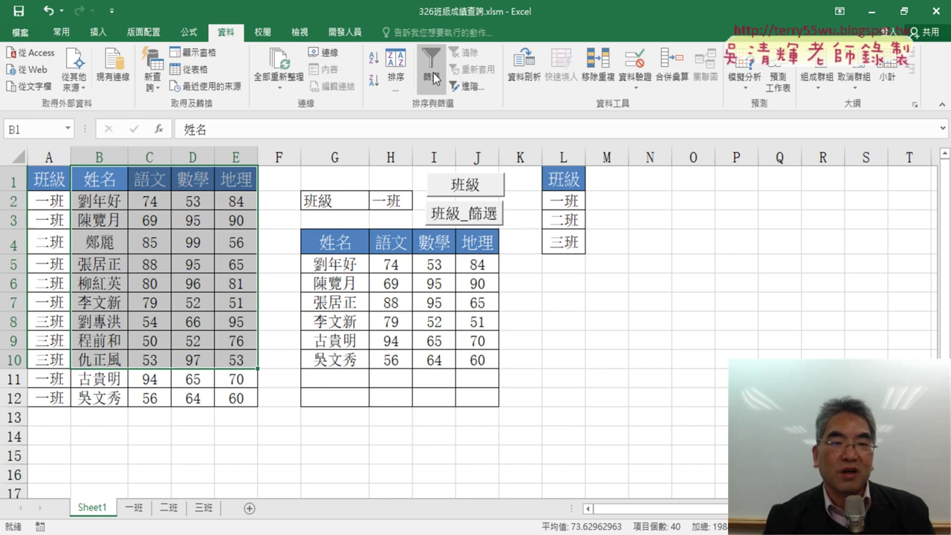
click(345, 32)
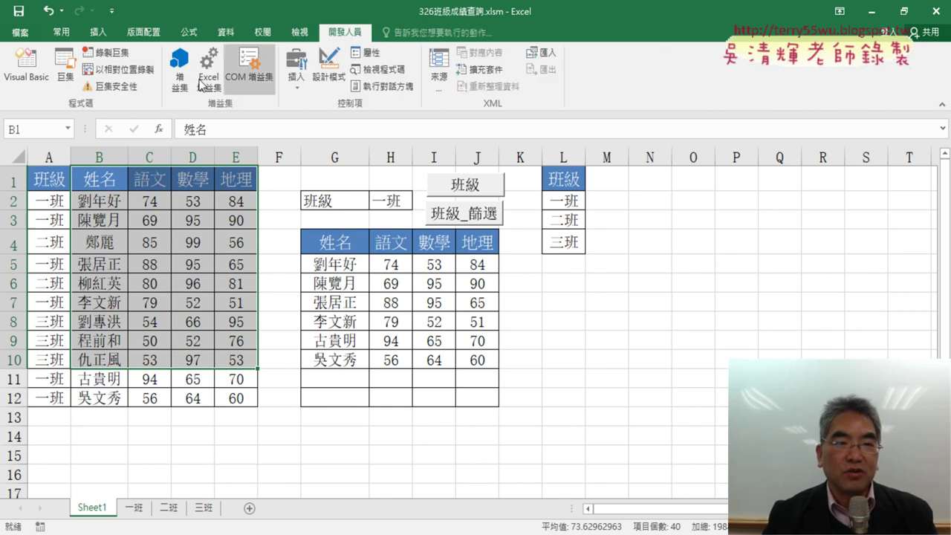
click(26, 67)
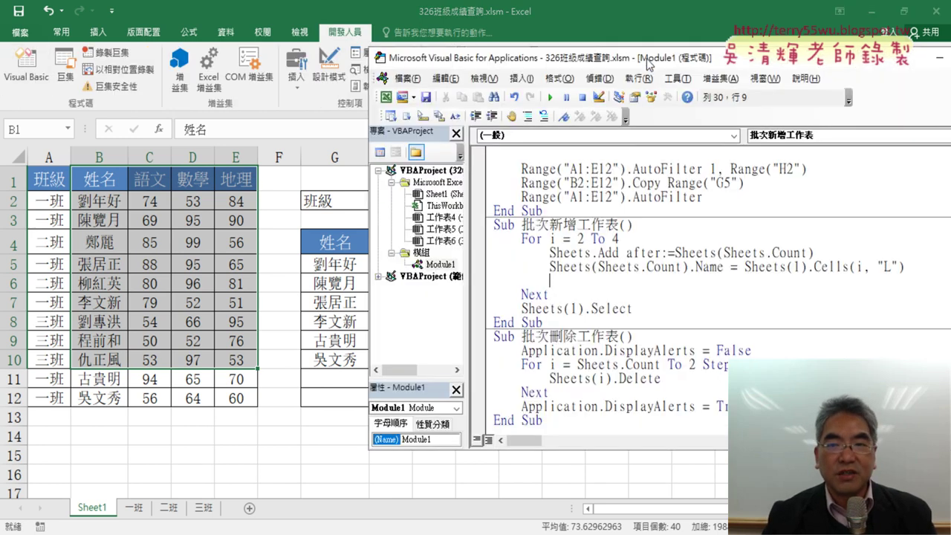
Step: Highlight the Sheets.Add lines and the new-sheet-name expression in the 批次新增工作表 loop
drag(652, 62, 460, 49)
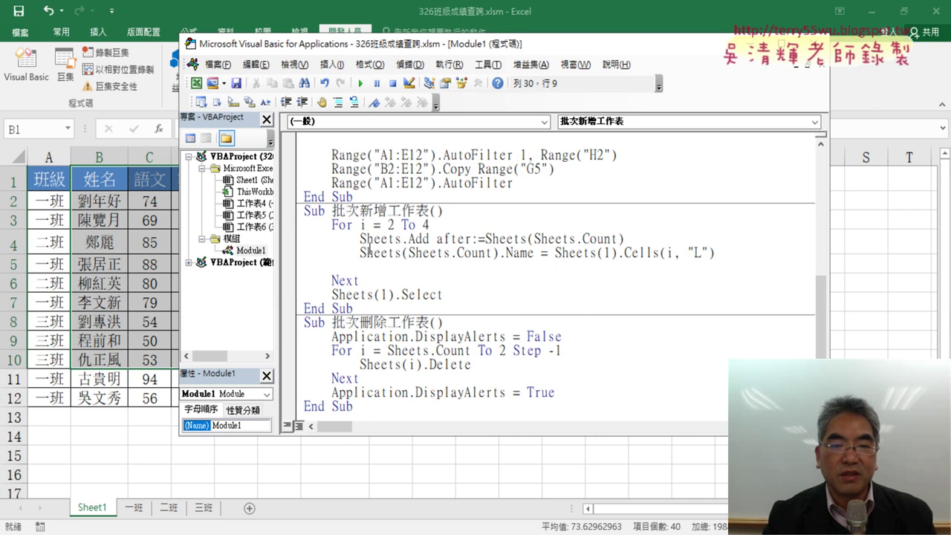
mouse_move(364, 239)
mouse_down()
mouse_move(728, 252)
mouse_move(407, 254)
mouse_move(278, 241)
mouse_up()
click(730, 253)
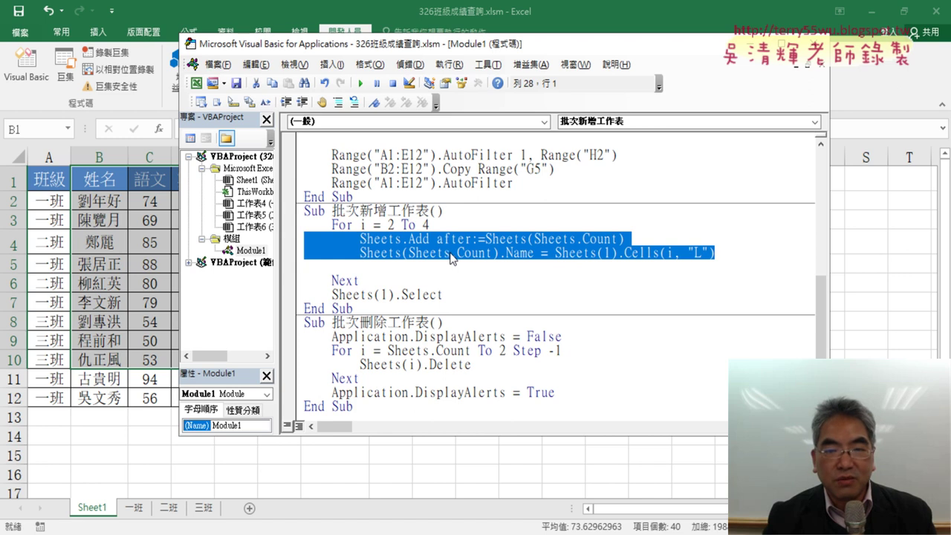
click(410, 239)
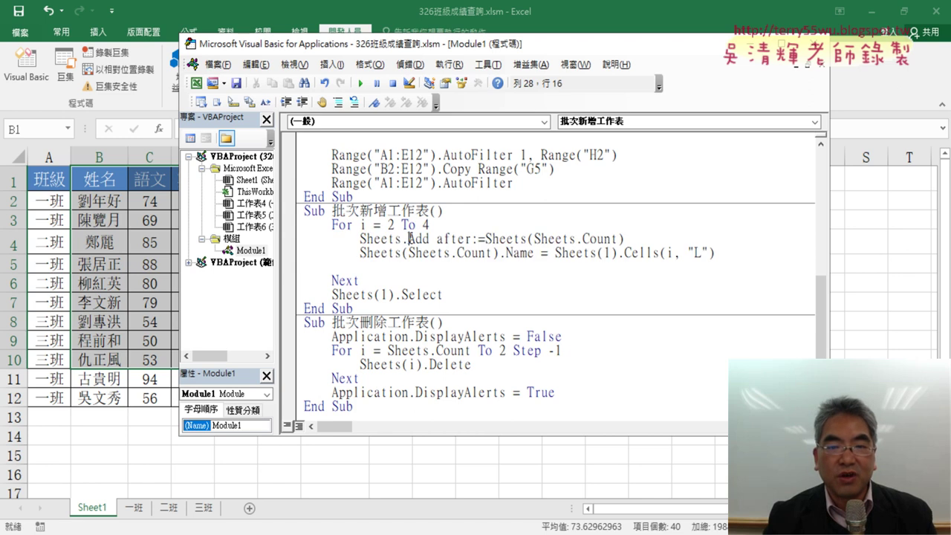
drag(410, 238, 426, 239)
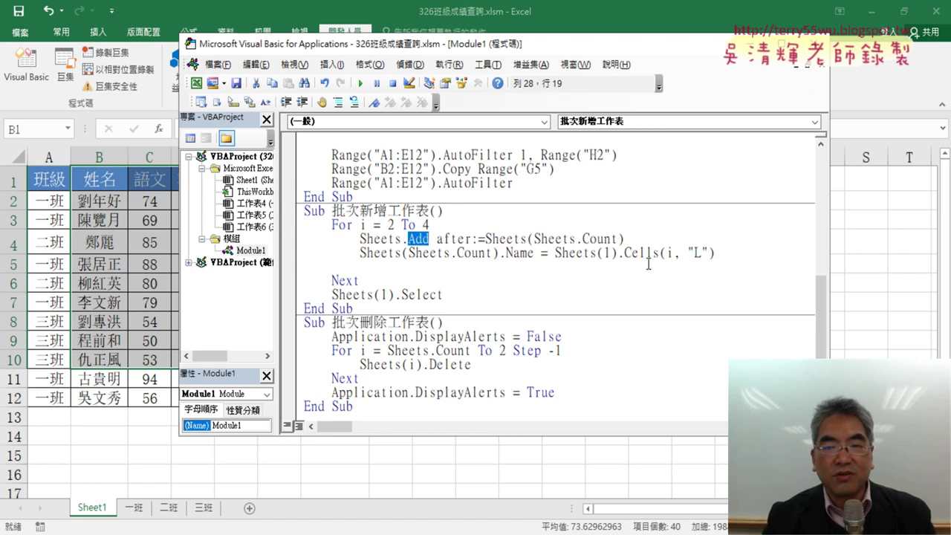
drag(714, 254, 568, 254)
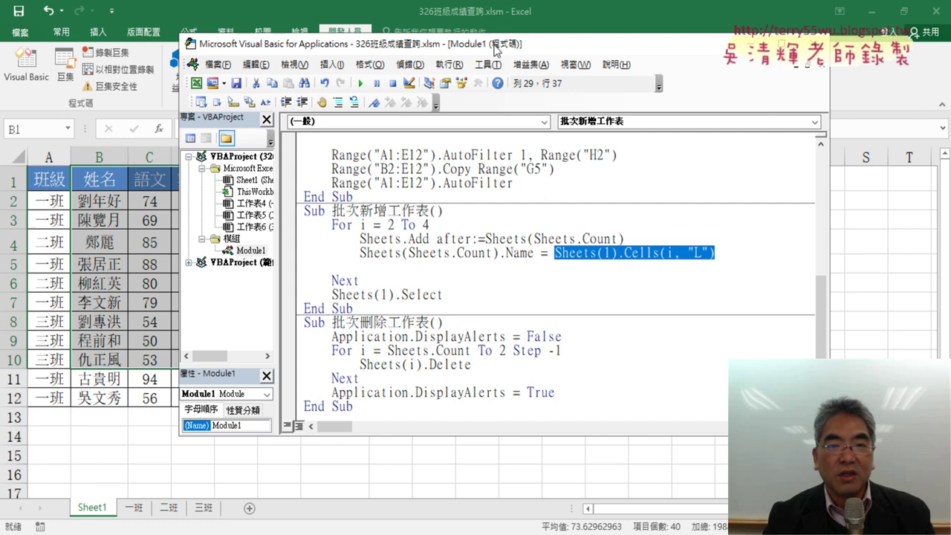
Step: Reposition the VBA editor so the class list in column L shows beside the code
drag(495, 49, 920, 52)
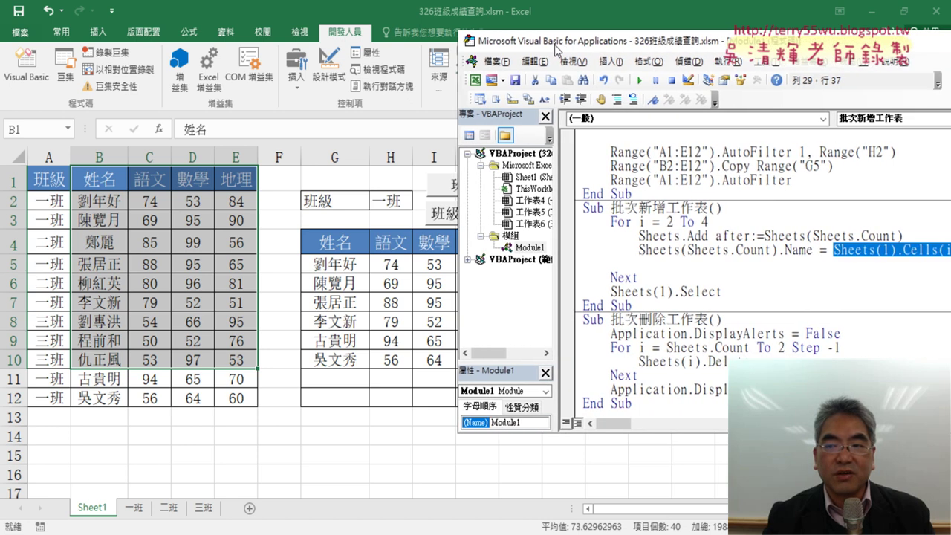
drag(709, 56, 428, 42)
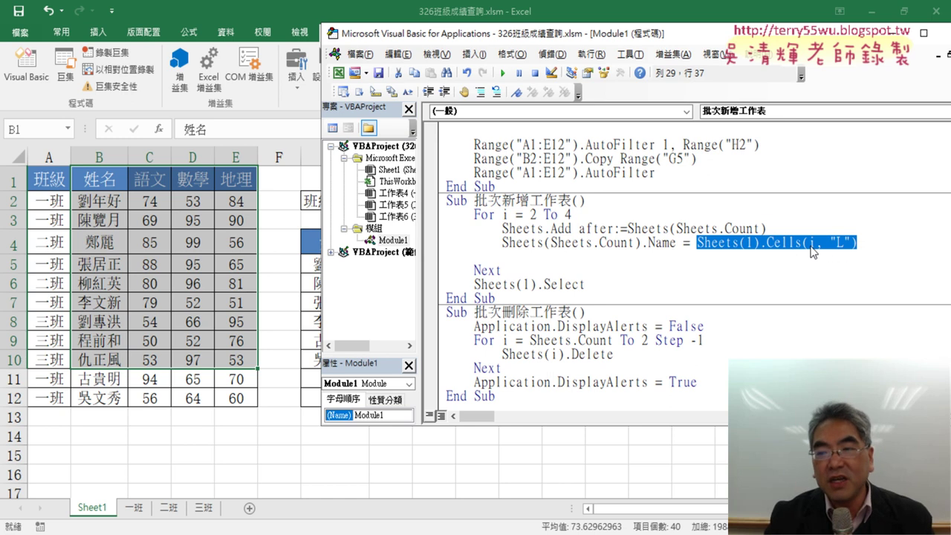
mouse_move(755, 34)
mouse_down()
mouse_move(647, 282)
mouse_move(627, 273)
mouse_up()
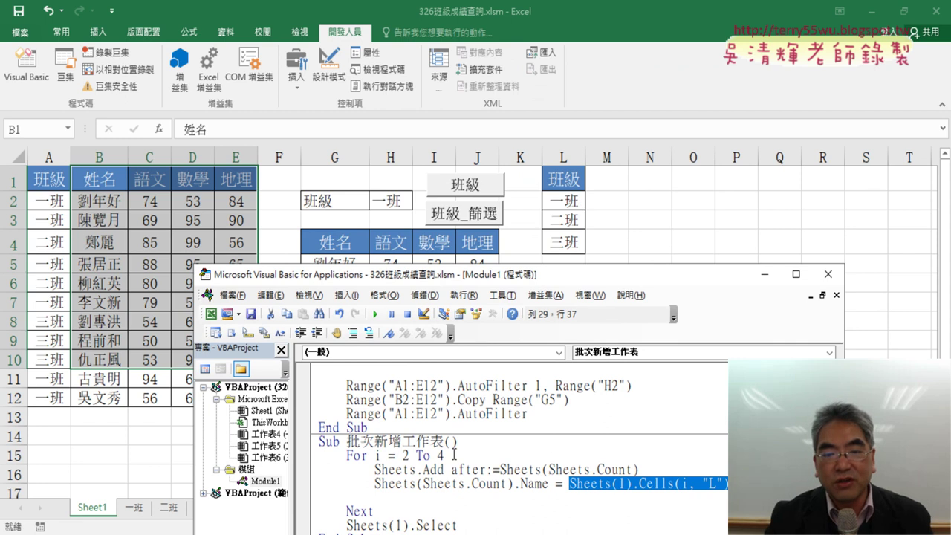
drag(454, 455, 401, 456)
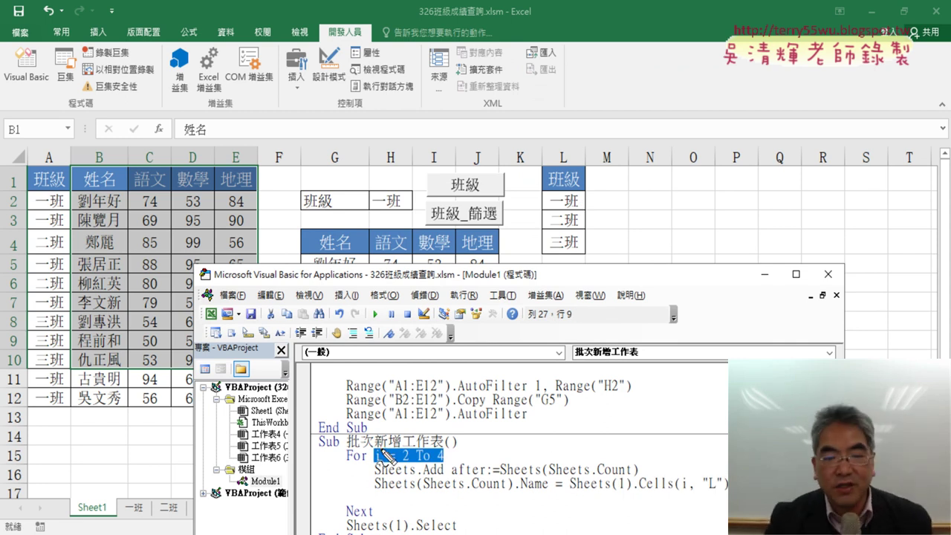
mouse_move(367, 452)
mouse_down()
mouse_move(449, 471)
mouse_move(369, 442)
mouse_up()
mouse_move(540, 195)
mouse_down()
mouse_move(540, 251)
mouse_move(586, 195)
mouse_move(587, 236)
mouse_move(551, 262)
mouse_up()
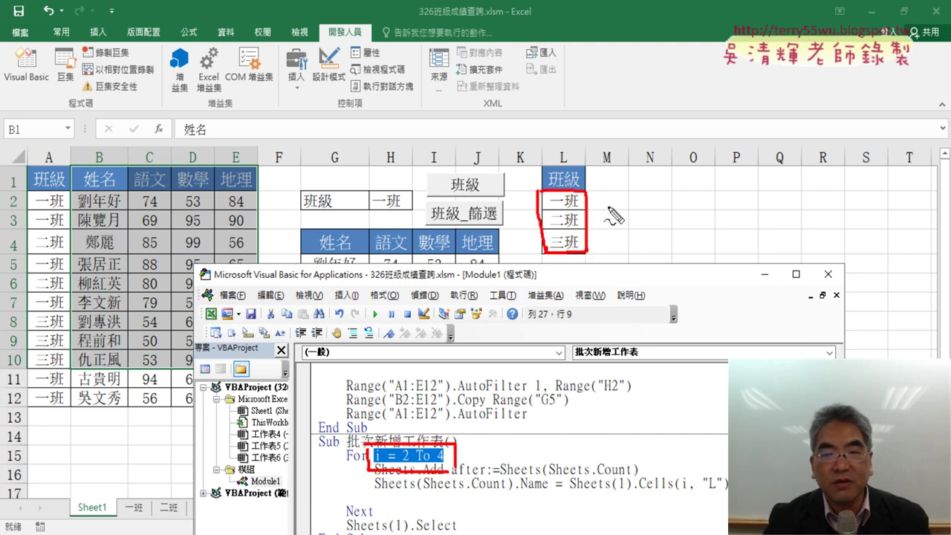
drag(600, 204, 625, 202)
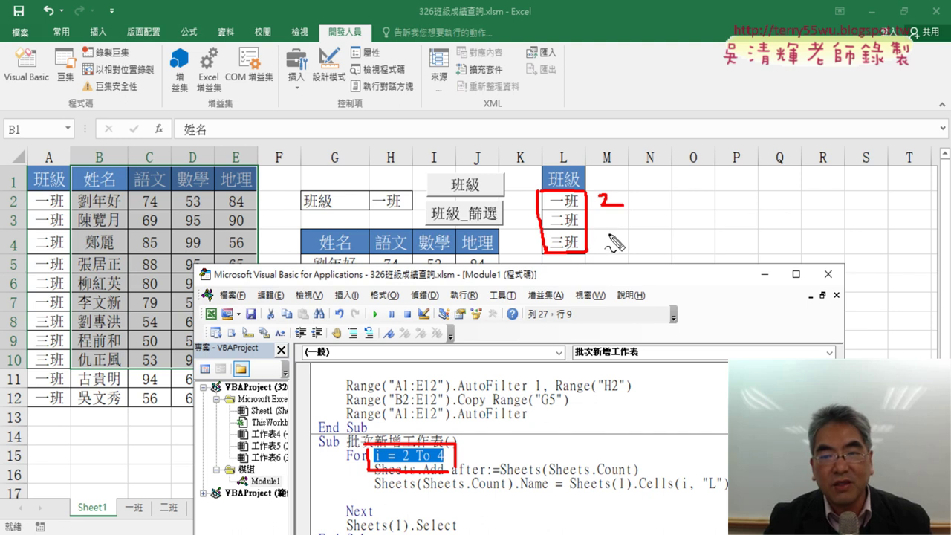
drag(609, 234, 612, 251)
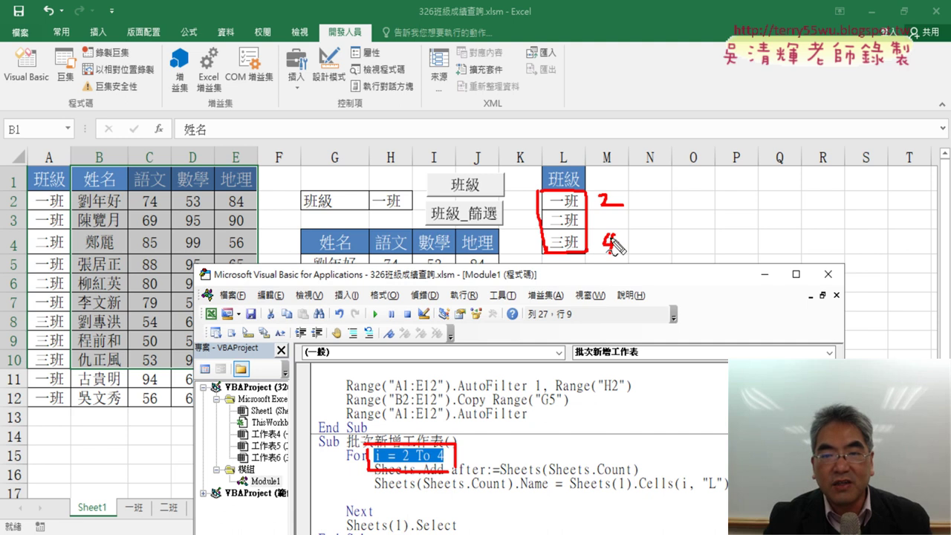
drag(606, 223, 615, 217)
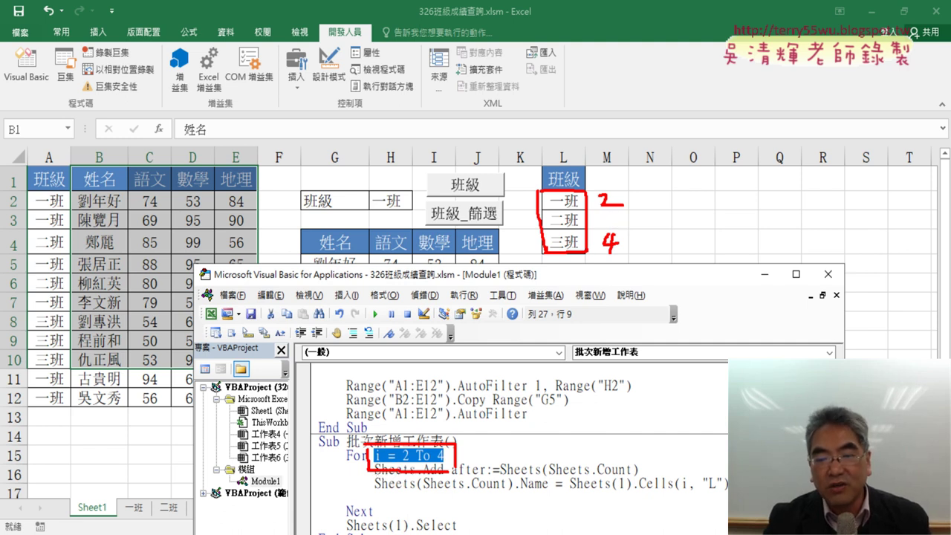
drag(680, 480, 690, 491)
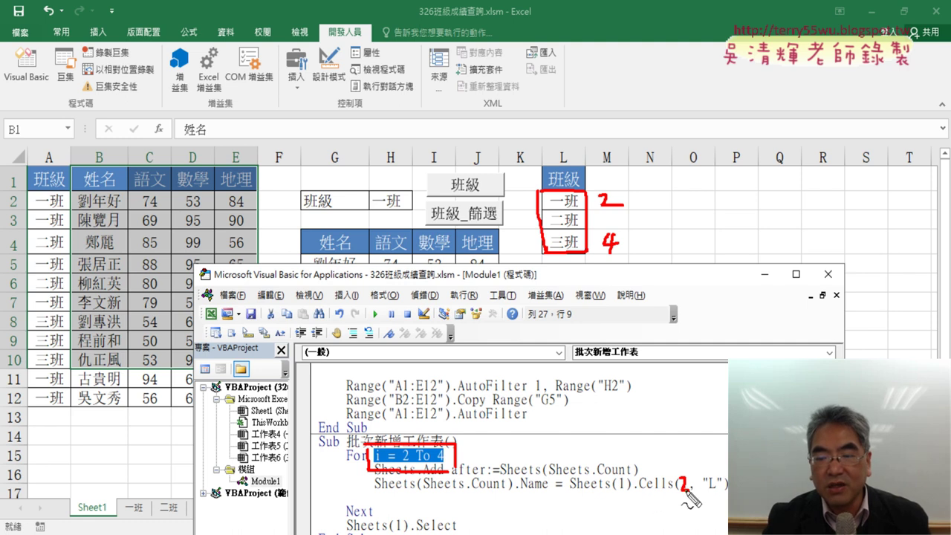
mouse_move(584, 220)
mouse_down()
mouse_move(549, 214)
mouse_move(547, 196)
mouse_move(578, 194)
mouse_move(587, 215)
mouse_up()
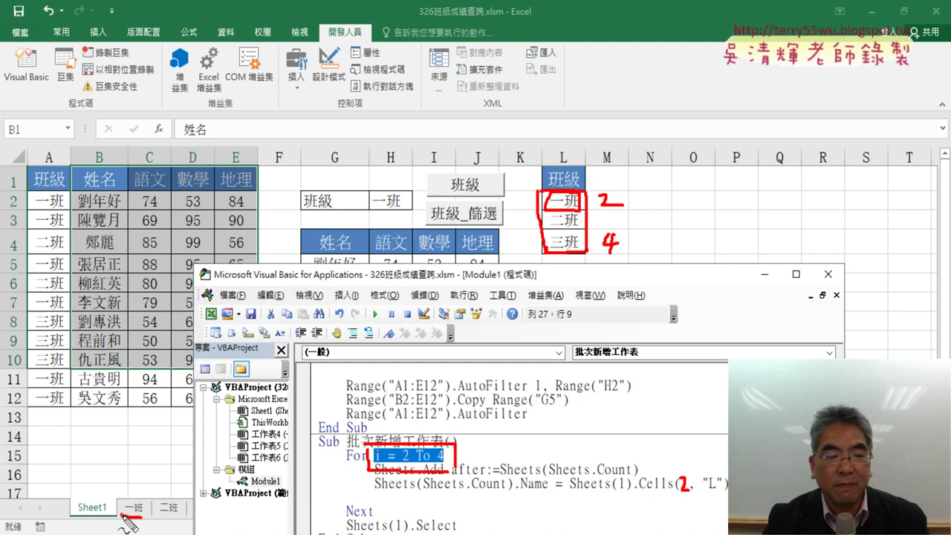
mouse_move(119, 514)
mouse_down()
mouse_move(131, 497)
mouse_move(141, 514)
mouse_up()
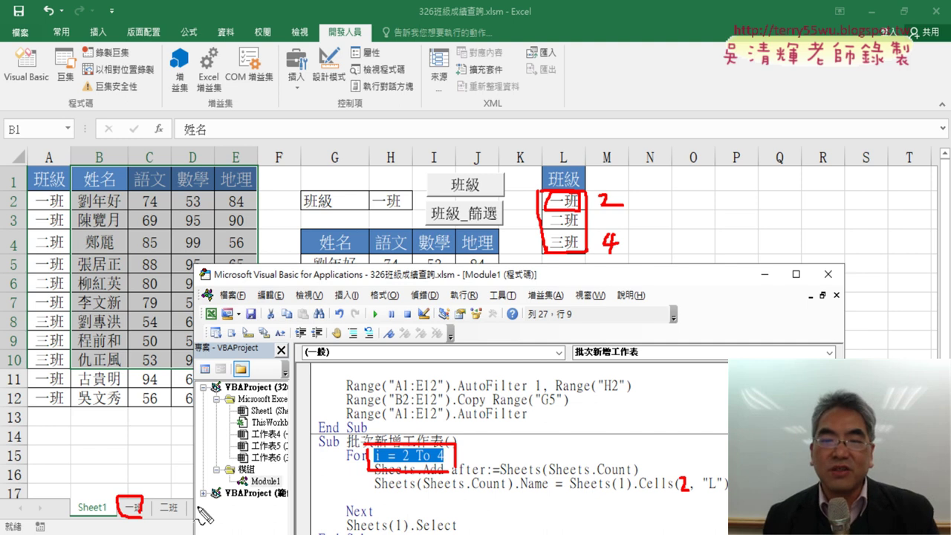
Step: Choose 二班 in H2's dropdown and run the 班級_篩選 filter button
key(Escape)
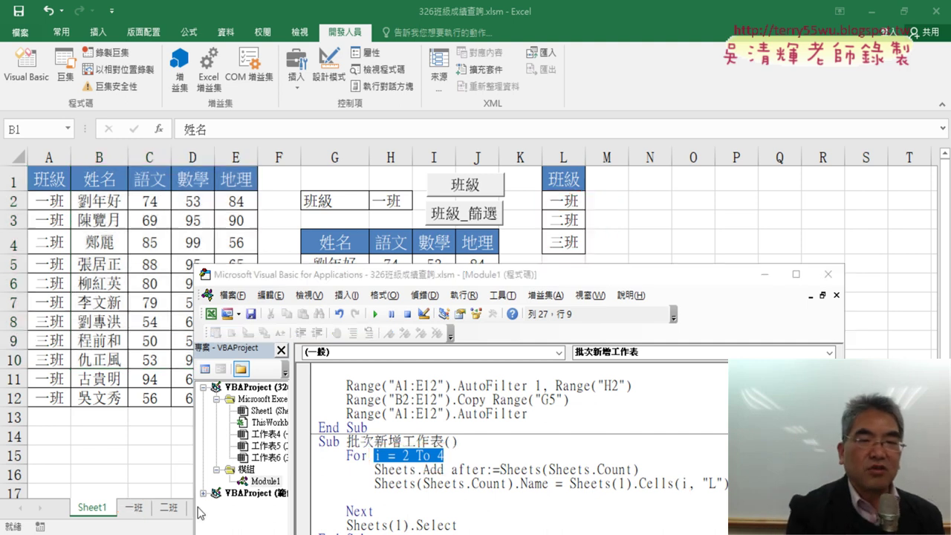
click(676, 221)
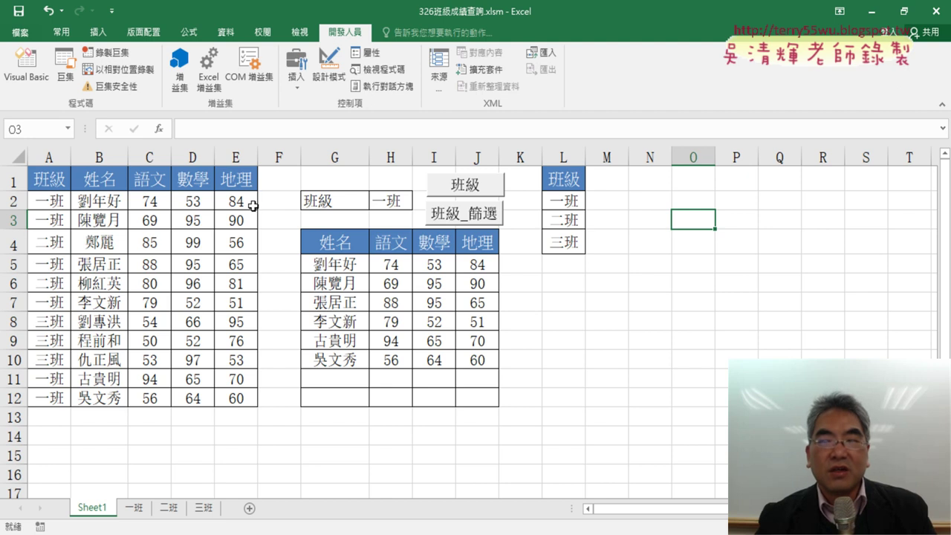
click(390, 199)
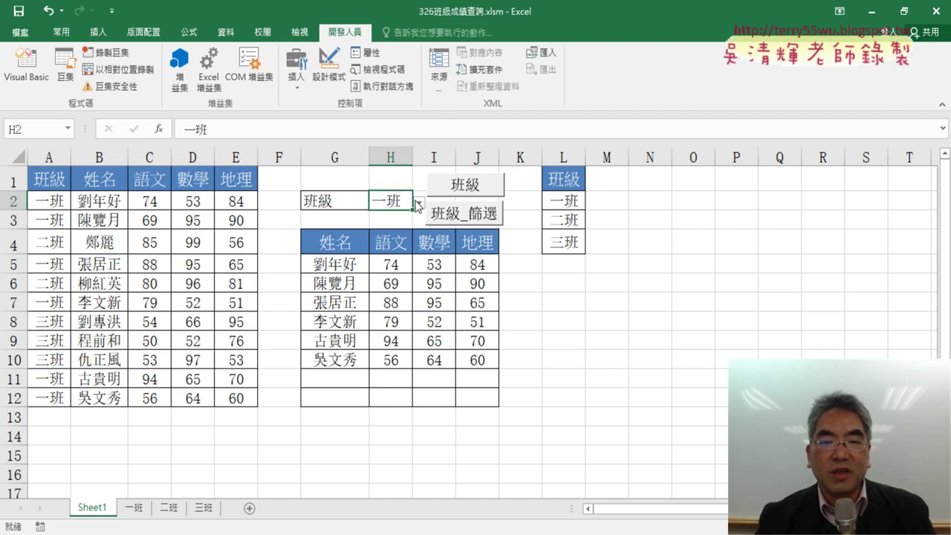
click(418, 202)
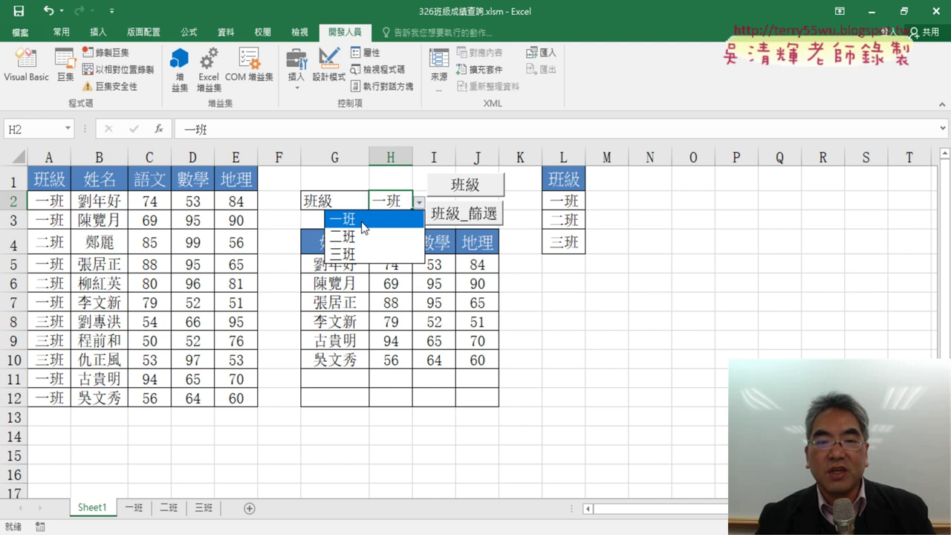
click(363, 222)
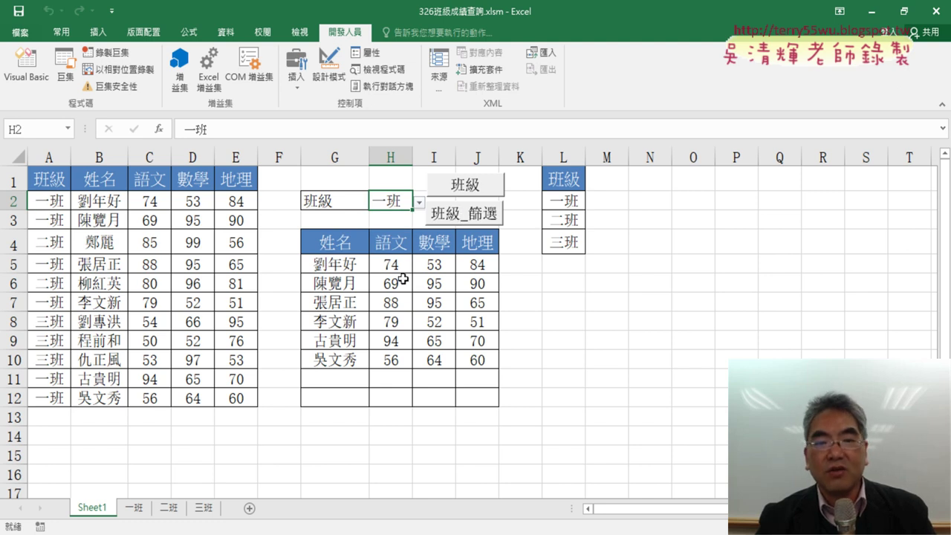
click(420, 202)
click(395, 247)
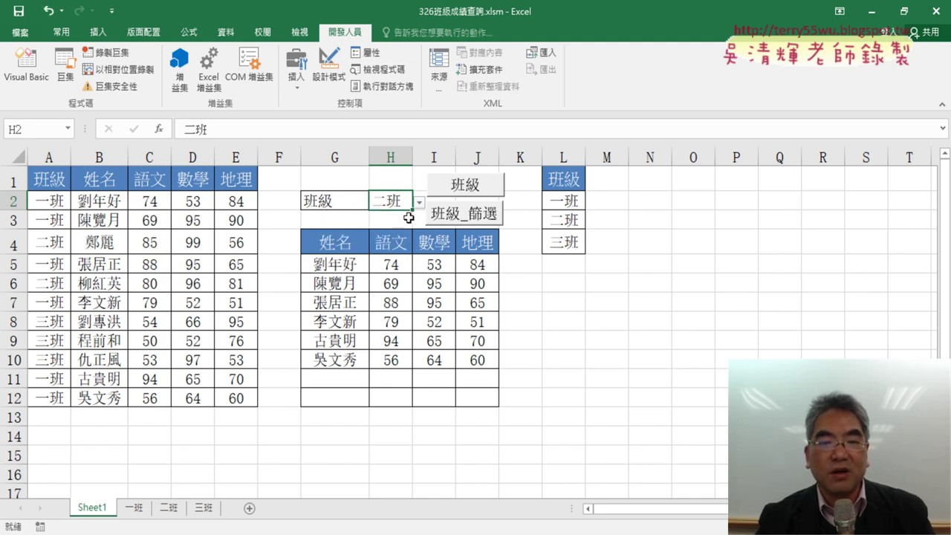
click(480, 215)
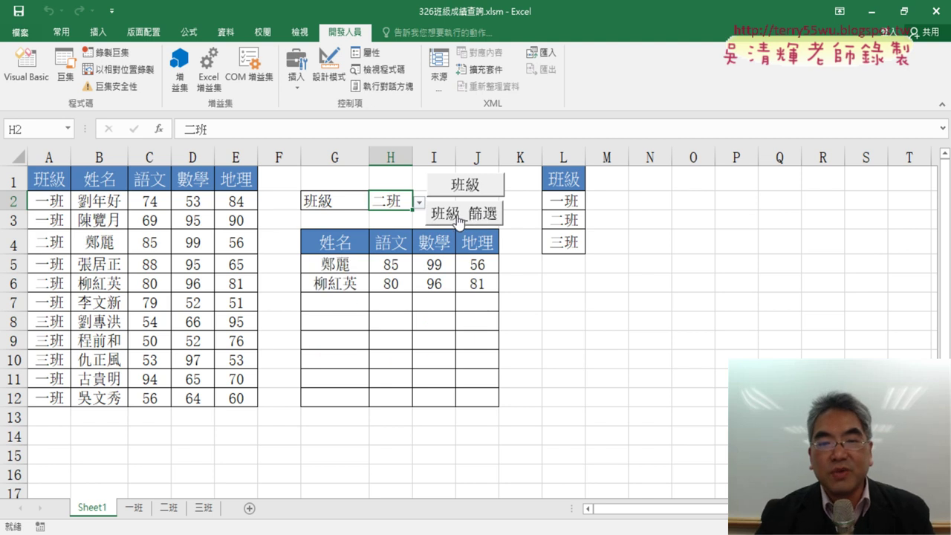
Step: Open the 班級_篩選 macro's code through the button's 指定巨集 > 編輯 option
right_click(460, 221)
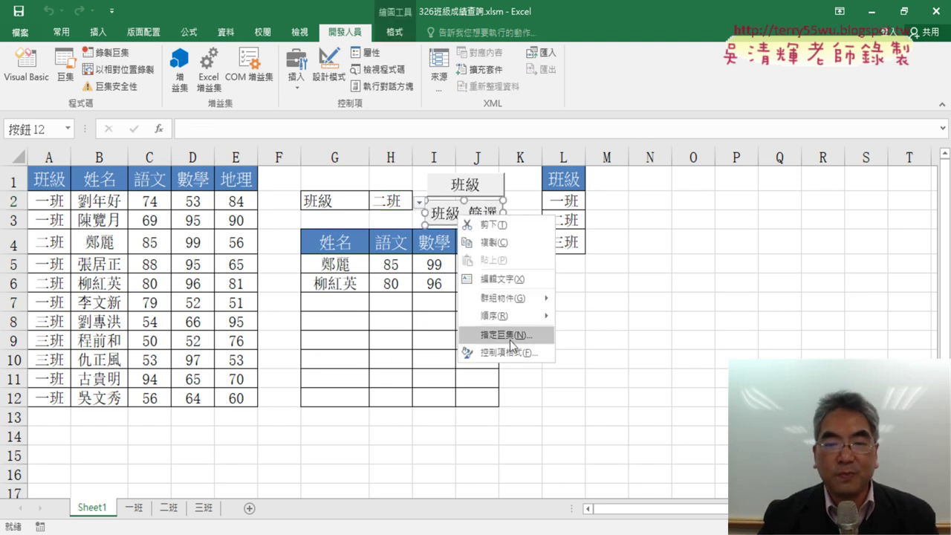
click(509, 335)
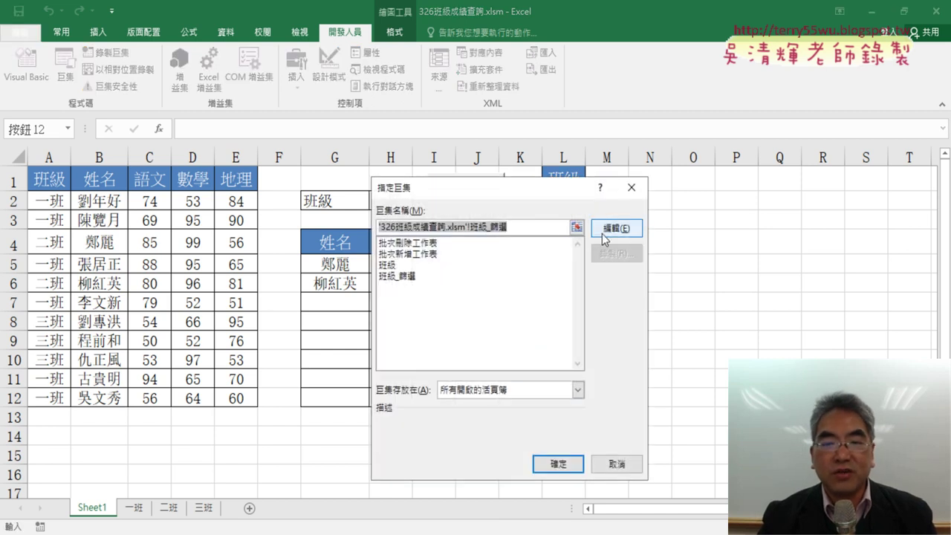
click(604, 236)
drag(552, 282, 645, 75)
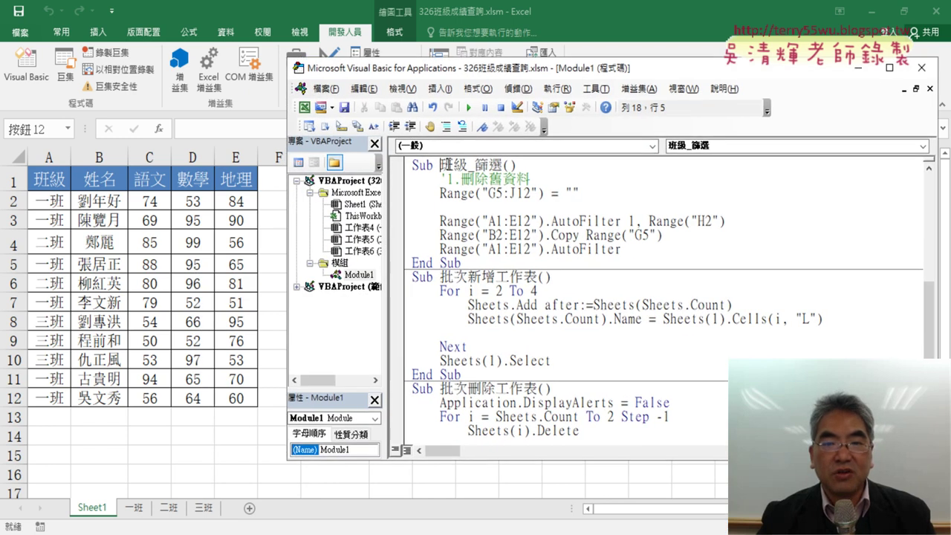
Step: Highlight the macro name and its AutoFilter and Copy lines, with columns G–J visible beside the editor
drag(440, 165, 502, 166)
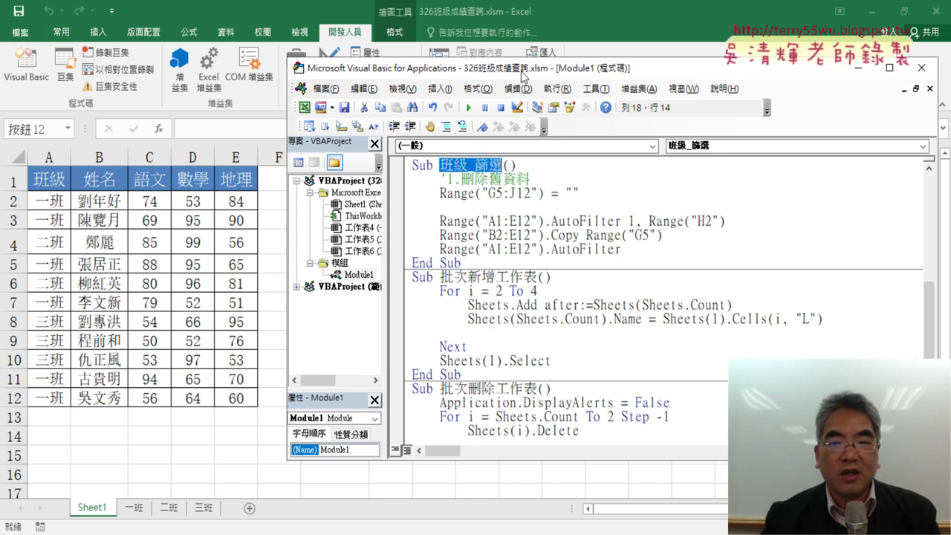
drag(523, 74, 652, 72)
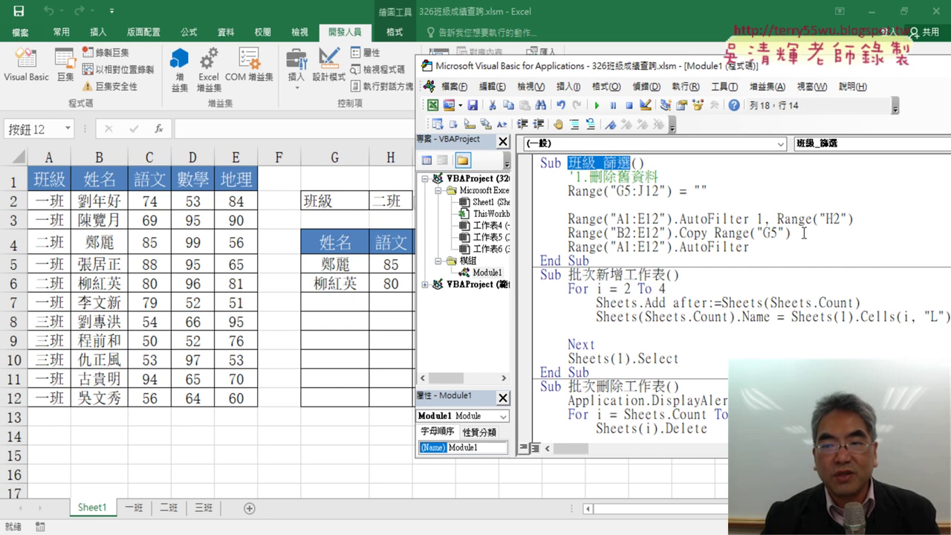
drag(801, 234, 526, 219)
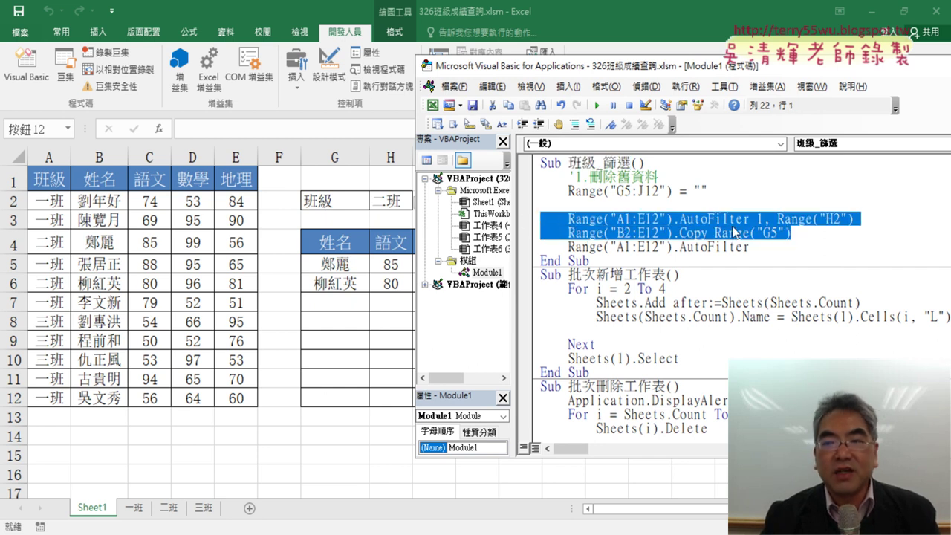
click(778, 220)
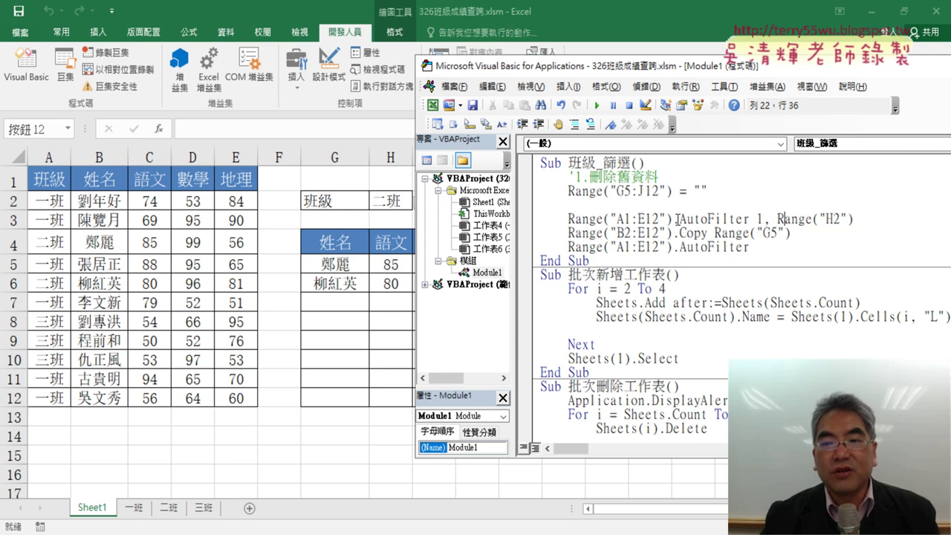
drag(677, 219, 750, 218)
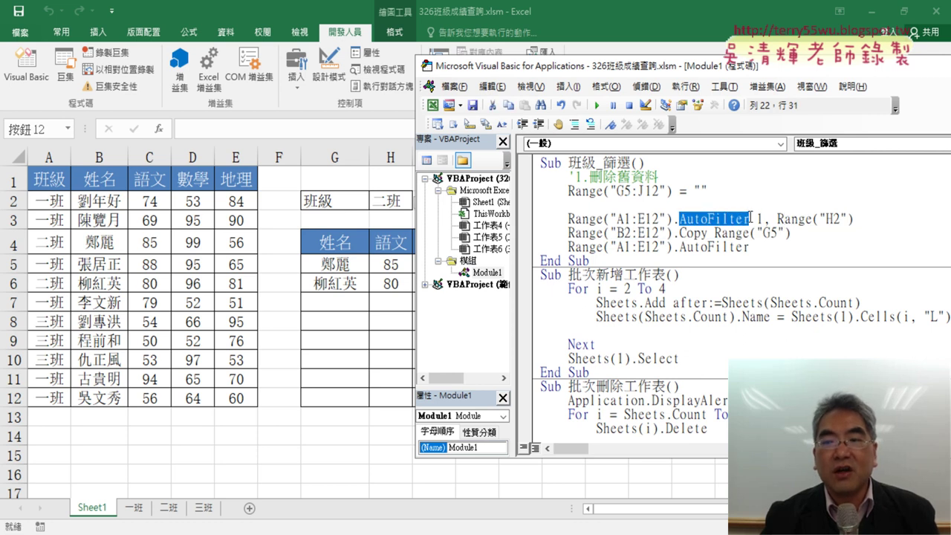
drag(768, 71, 851, 69)
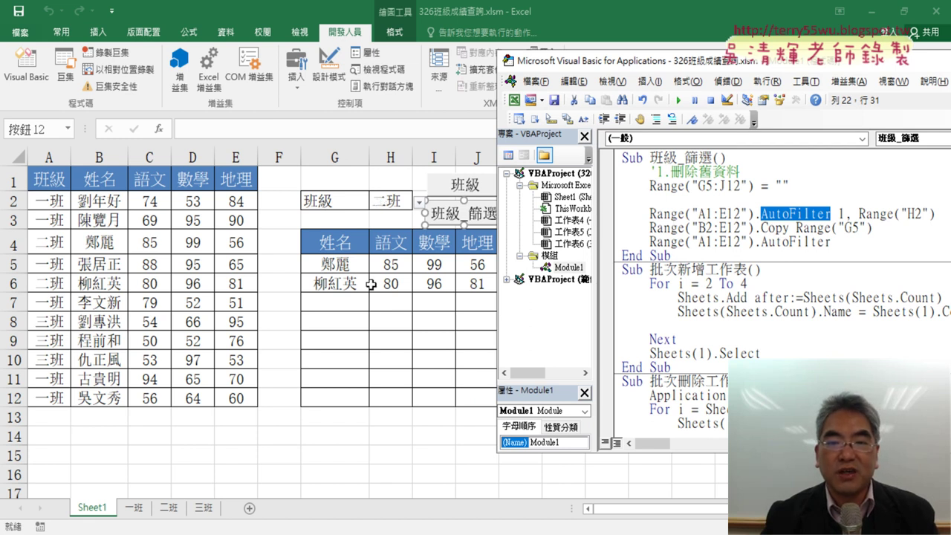
Step: Open the 班級_篩選 code and step with F8 until the G5:J12 results are cleared
click(419, 205)
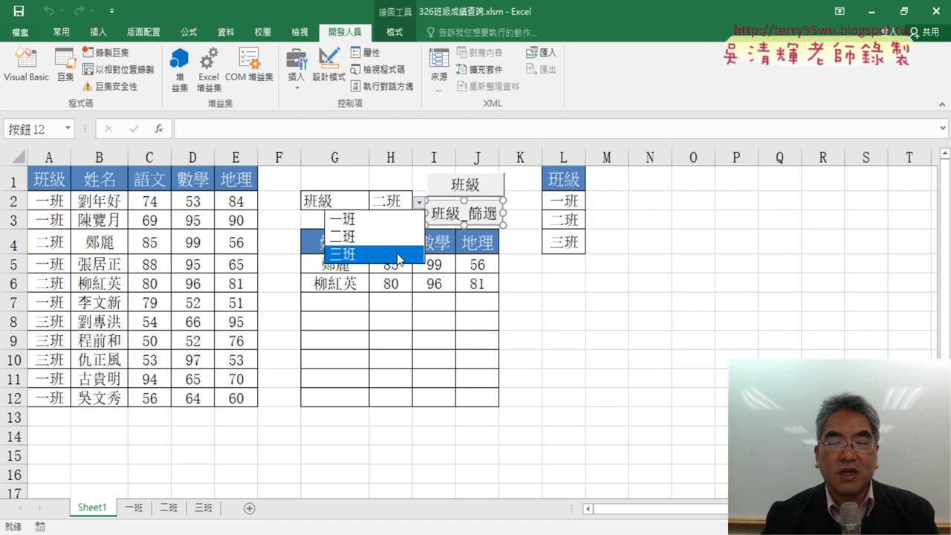
key(Escape)
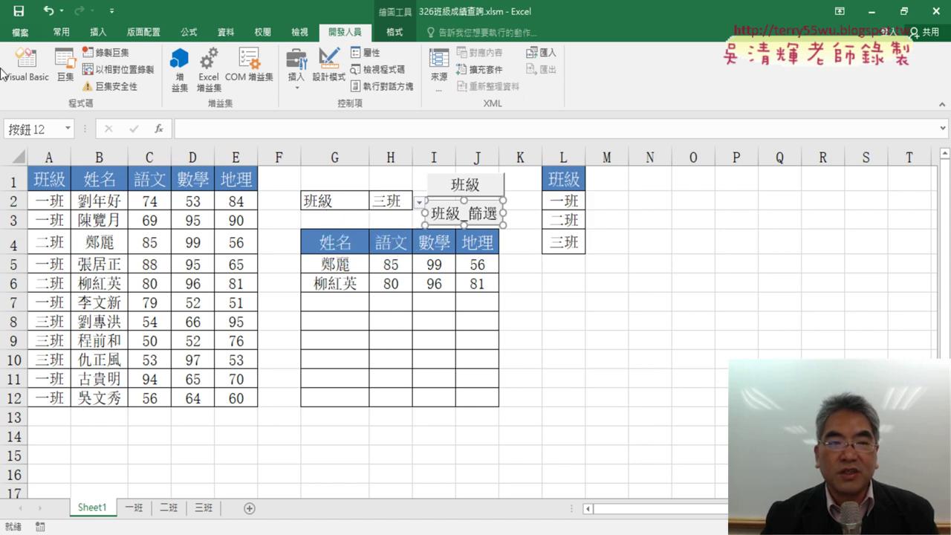
click(6, 74)
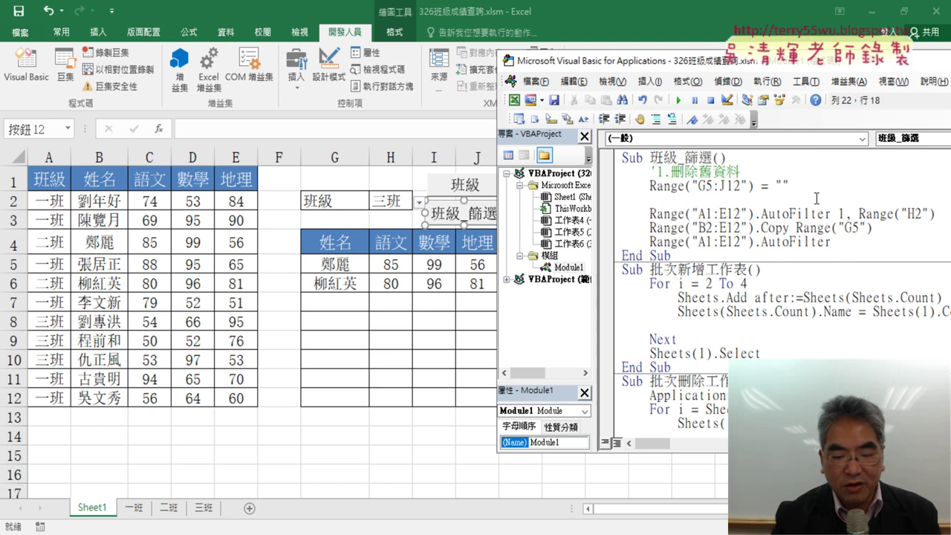
key(F8)
key(F8)
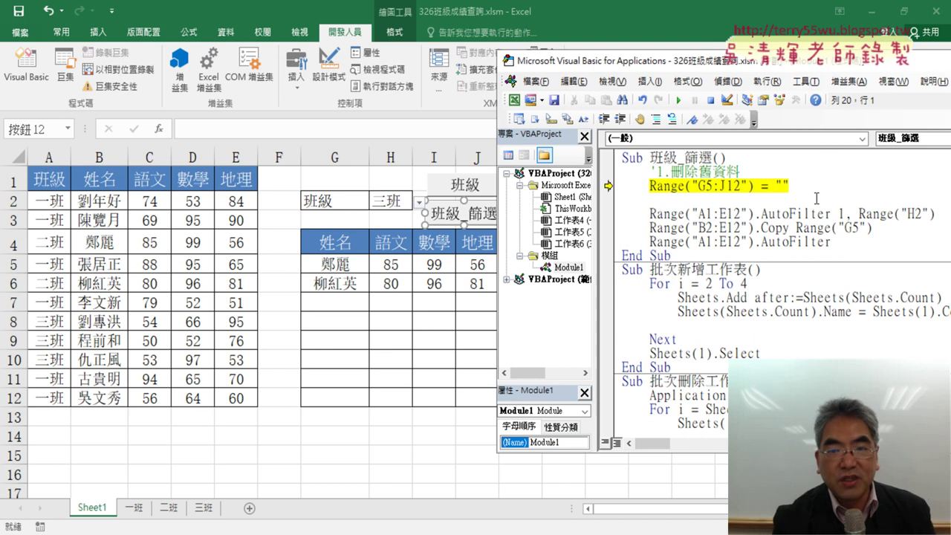
key(F8)
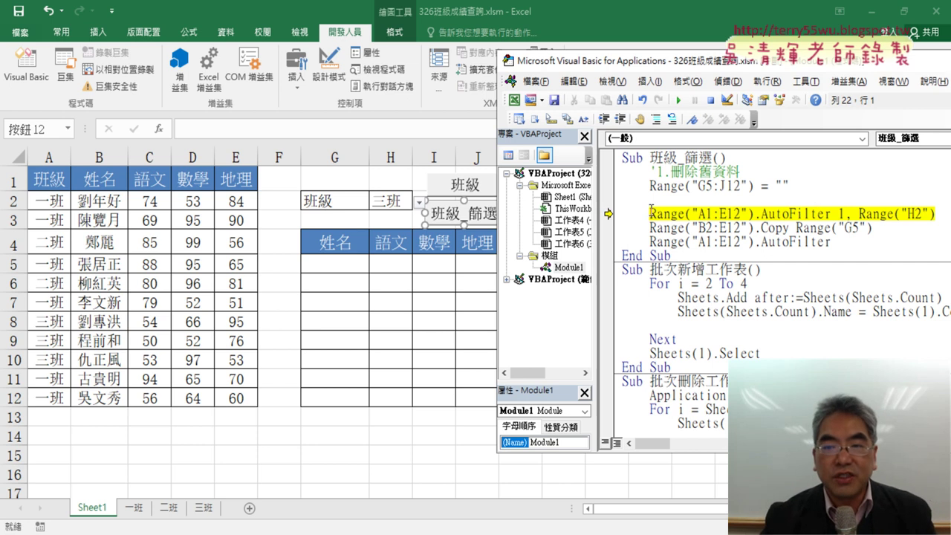
Step: Mark Range("A1:E12") in the code and its A1–E12 block on the sheet, and underline AutoFilter
drag(650, 213, 748, 214)
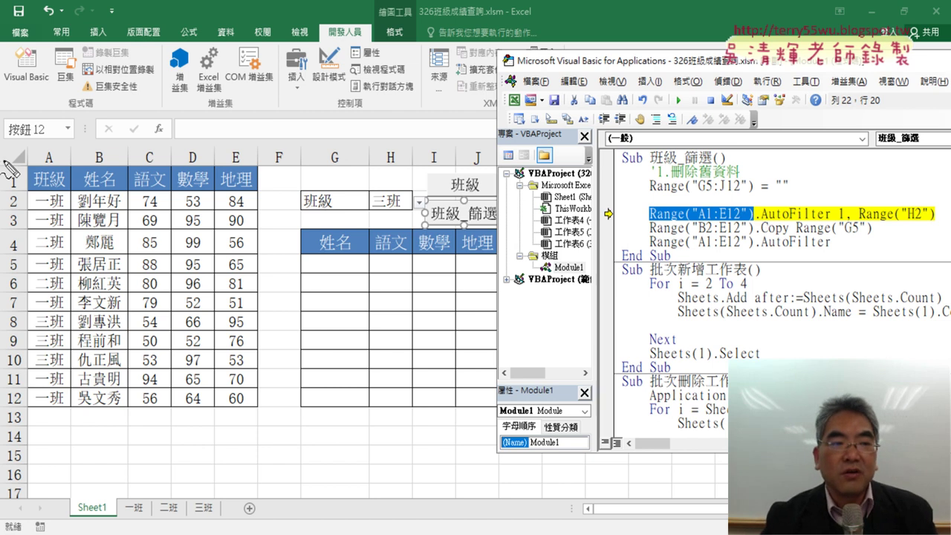
drag(31, 165, 25, 184)
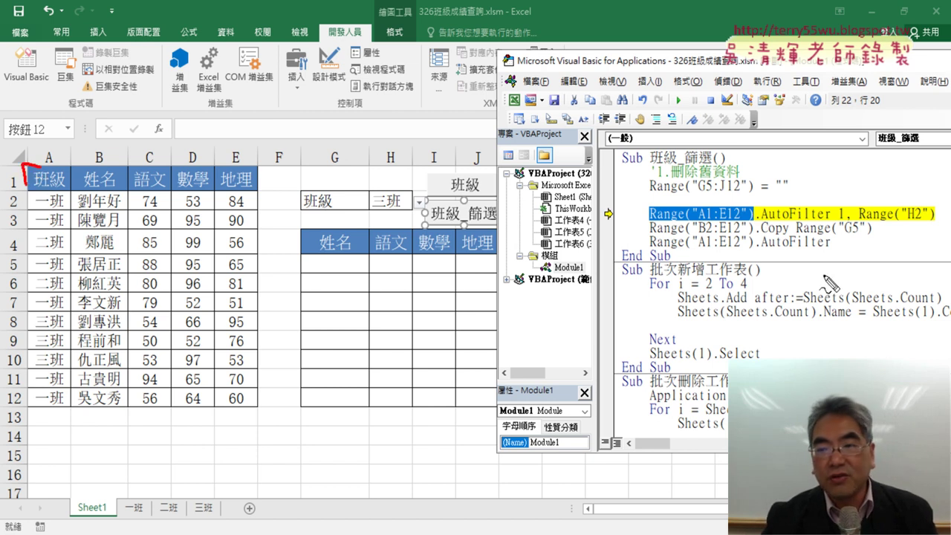
mouse_move(257, 394)
mouse_down()
mouse_move(259, 411)
mouse_move(235, 412)
mouse_up()
drag(45, 158, 66, 157)
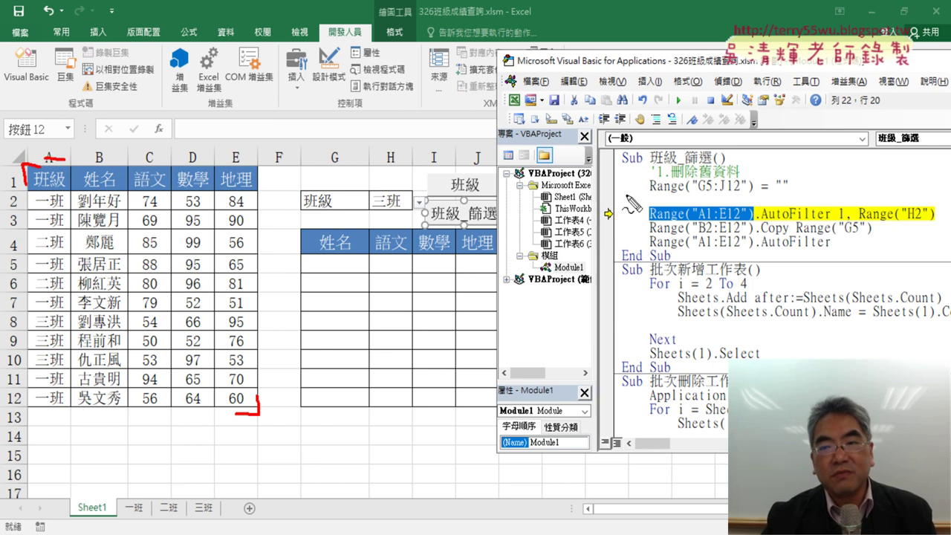
drag(764, 221, 822, 223)
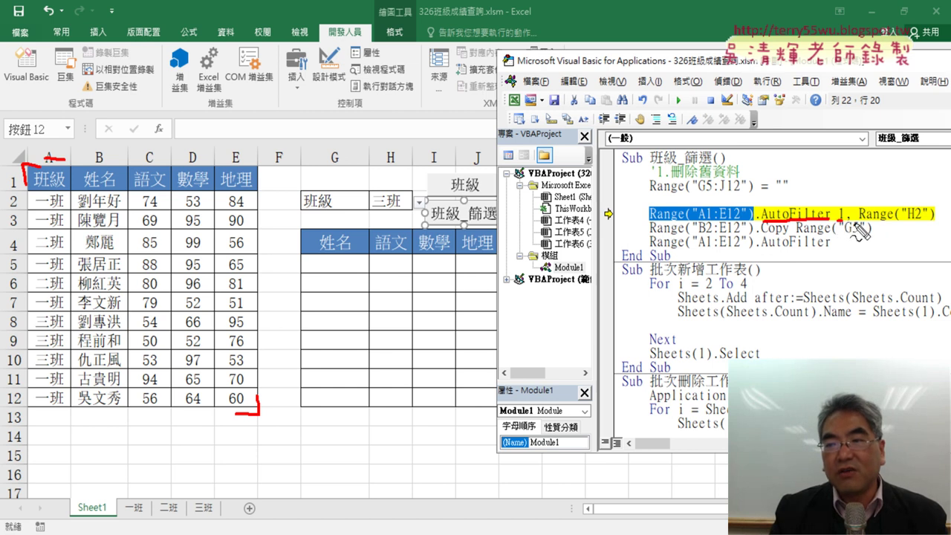
drag(859, 222, 928, 224)
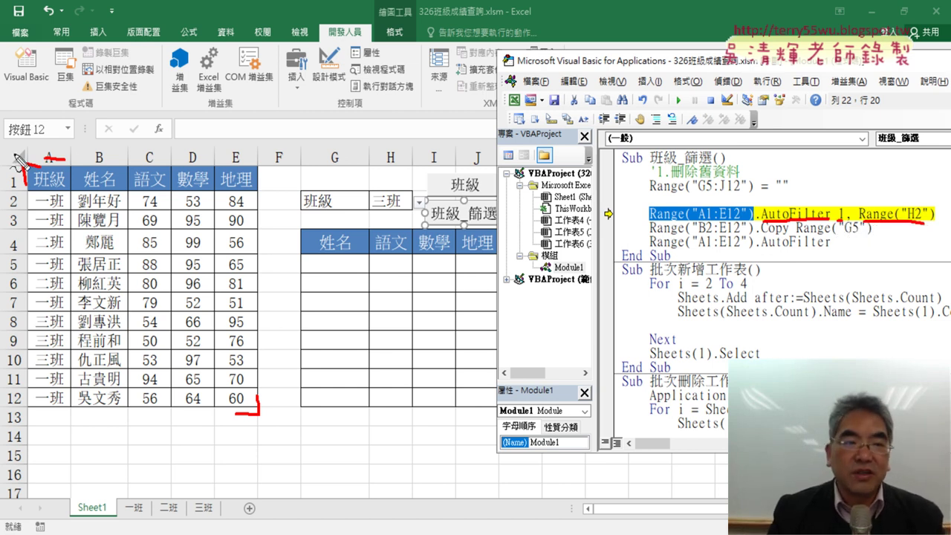
mouse_move(752, 223)
mouse_down()
mouse_move(643, 223)
mouse_move(753, 223)
mouse_up()
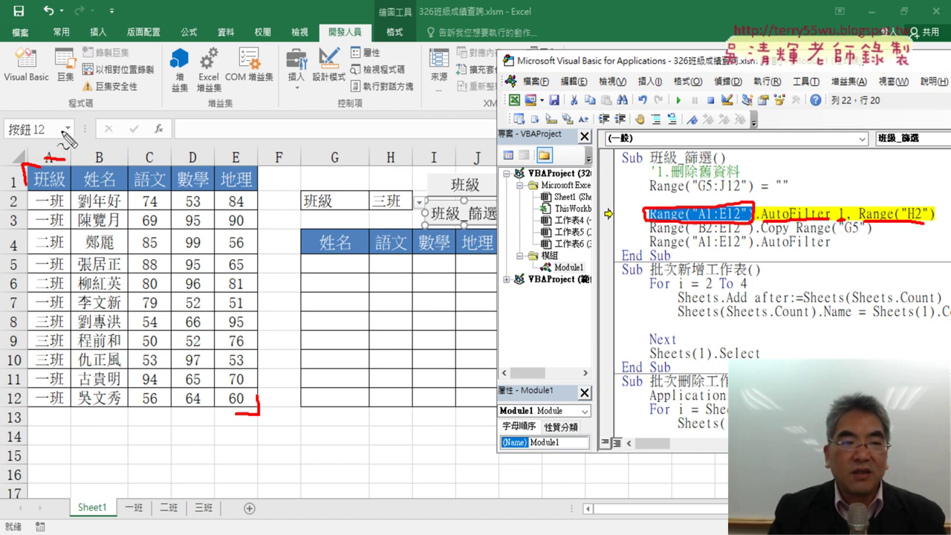
drag(60, 121, 61, 138)
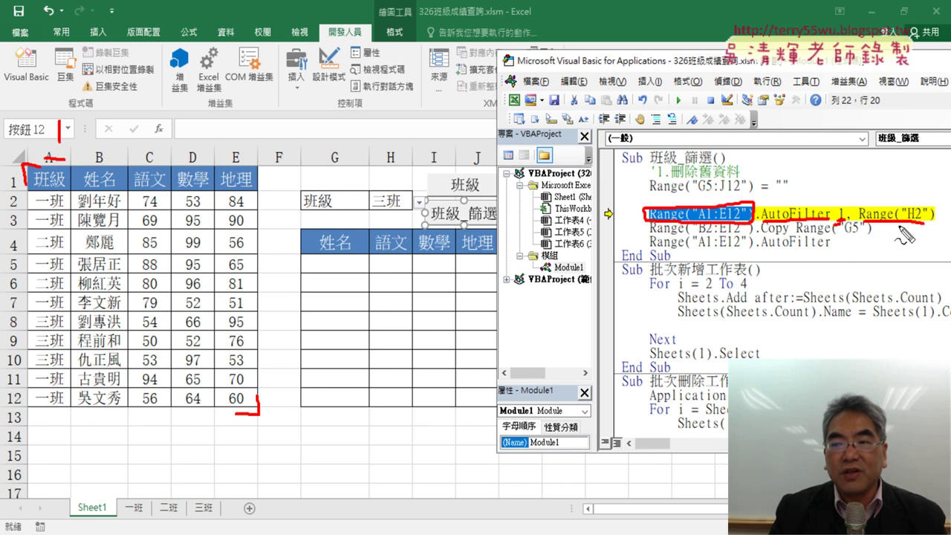
drag(896, 227, 934, 226)
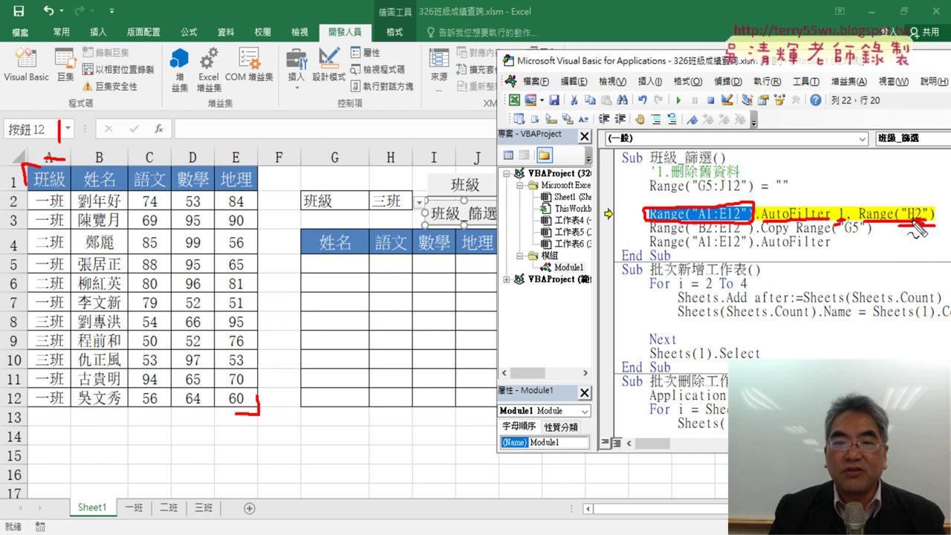
mouse_move(408, 211)
mouse_down()
mouse_move(371, 212)
mouse_move(365, 187)
mouse_move(418, 190)
mouse_move(390, 214)
mouse_up()
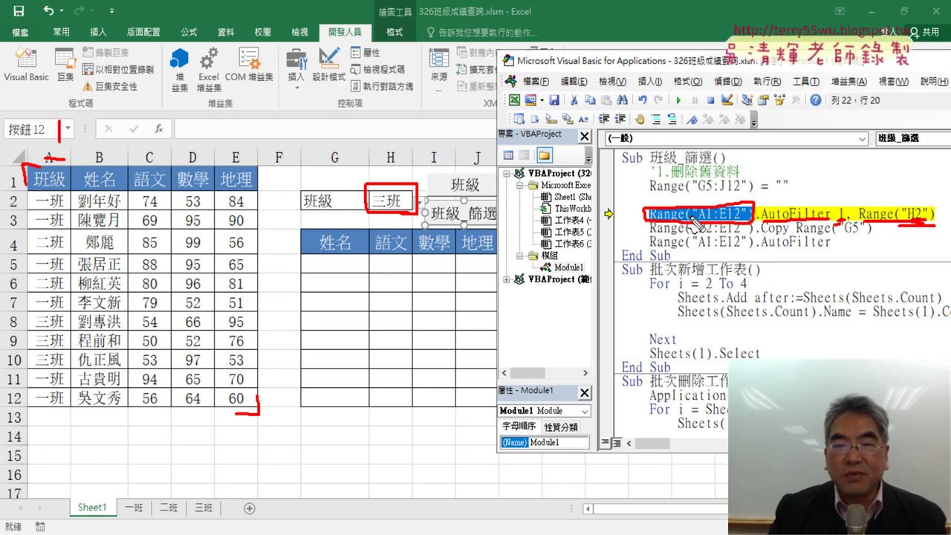
mouse_move(388, 178)
mouse_down()
mouse_move(77, 137)
mouse_move(91, 142)
mouse_up()
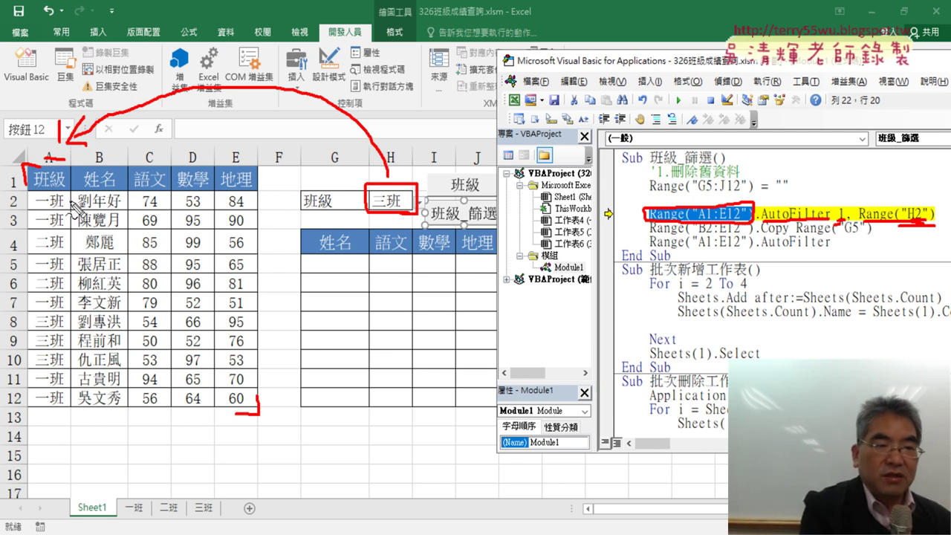
key(Escape)
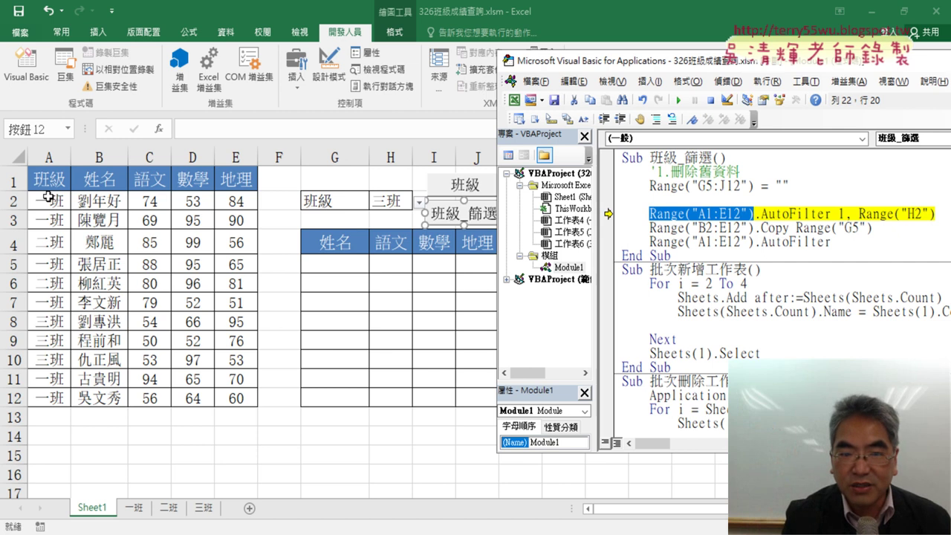
Step: Run the AutoFilter line so only 三班 rows show, and outline the filtered B2:E12 block
key(F8)
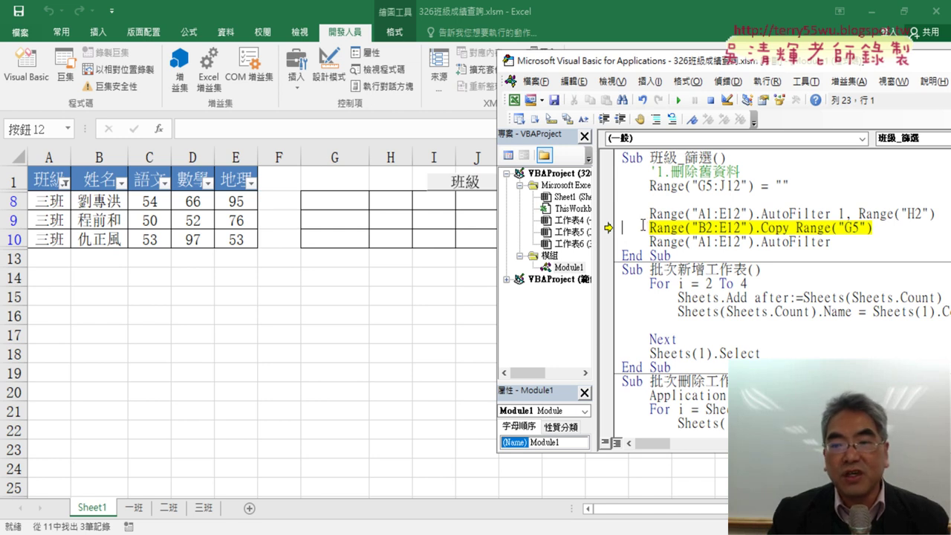
drag(648, 228, 750, 228)
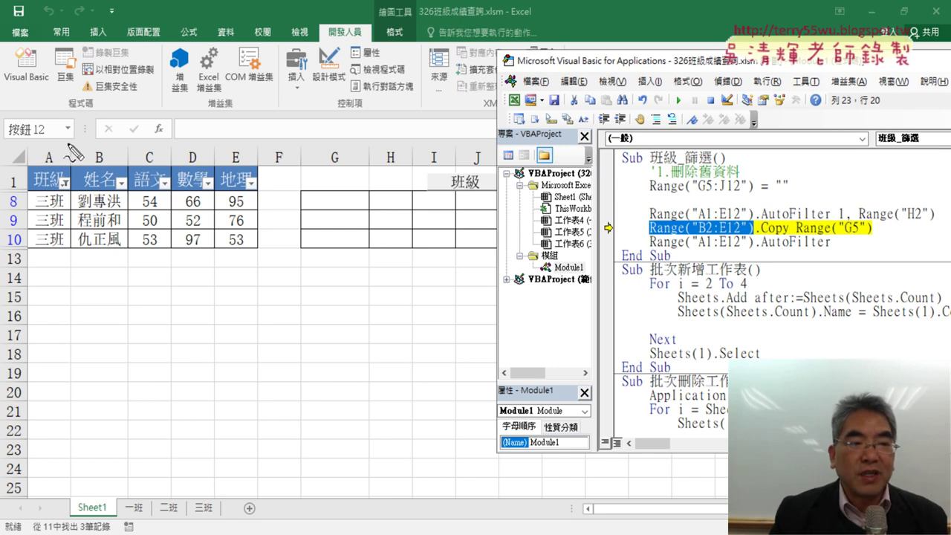
drag(68, 144, 65, 281)
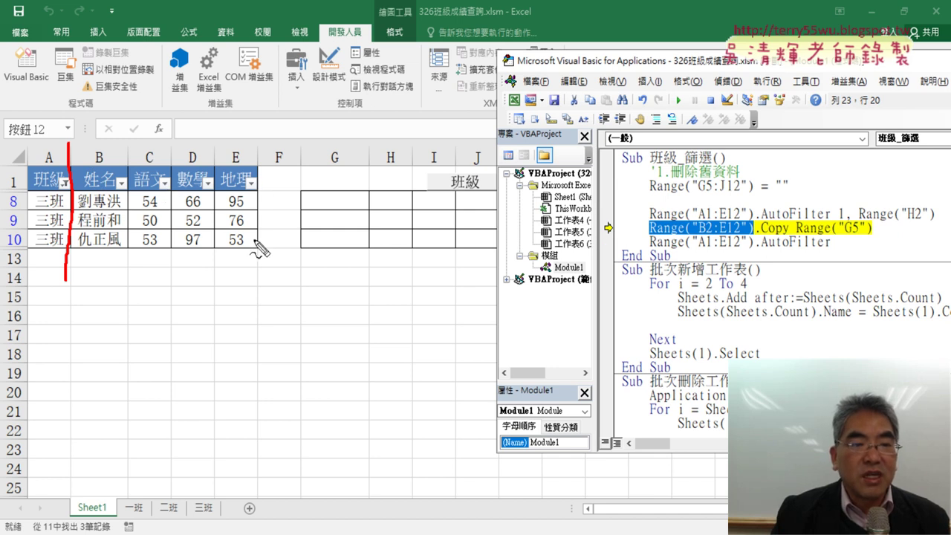
mouse_move(74, 190)
mouse_down()
mouse_move(246, 192)
mouse_move(254, 241)
mouse_up()
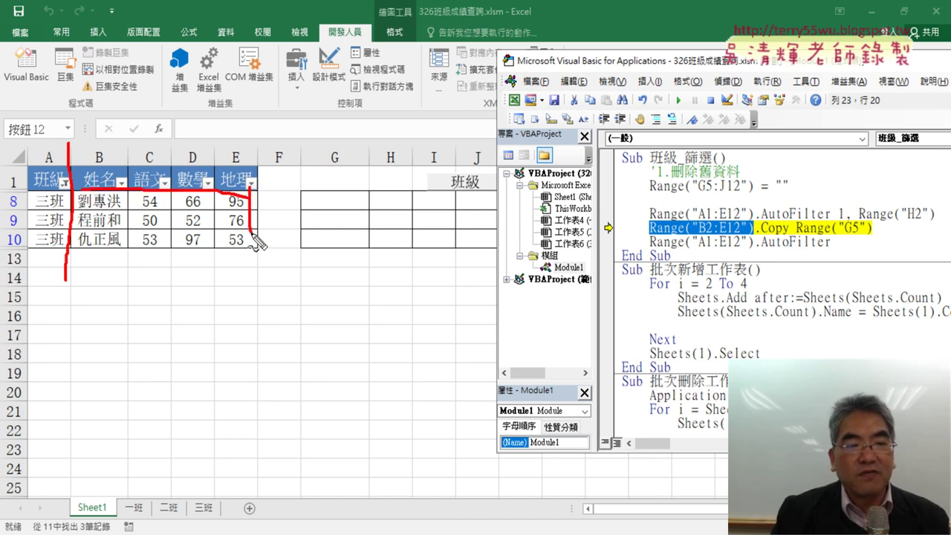
drag(78, 257, 242, 259)
Step: Underline the B2:E12 range, the Copy call and its G5 destination in the code
drag(690, 235, 745, 235)
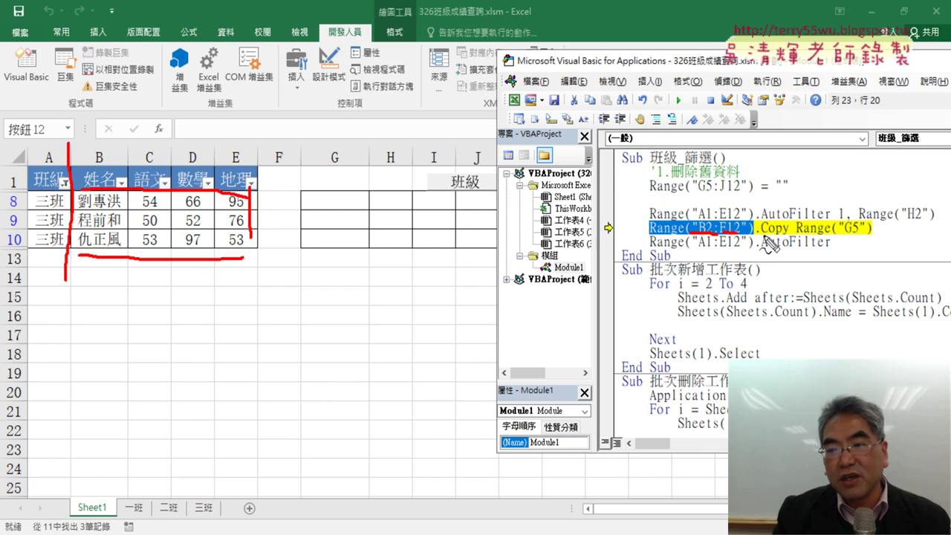
drag(758, 239, 773, 245)
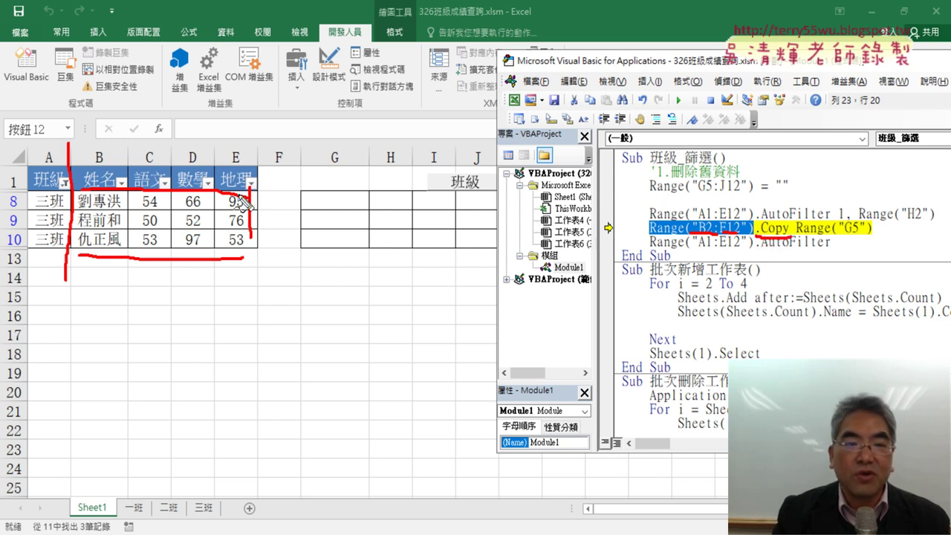
drag(241, 190, 308, 177)
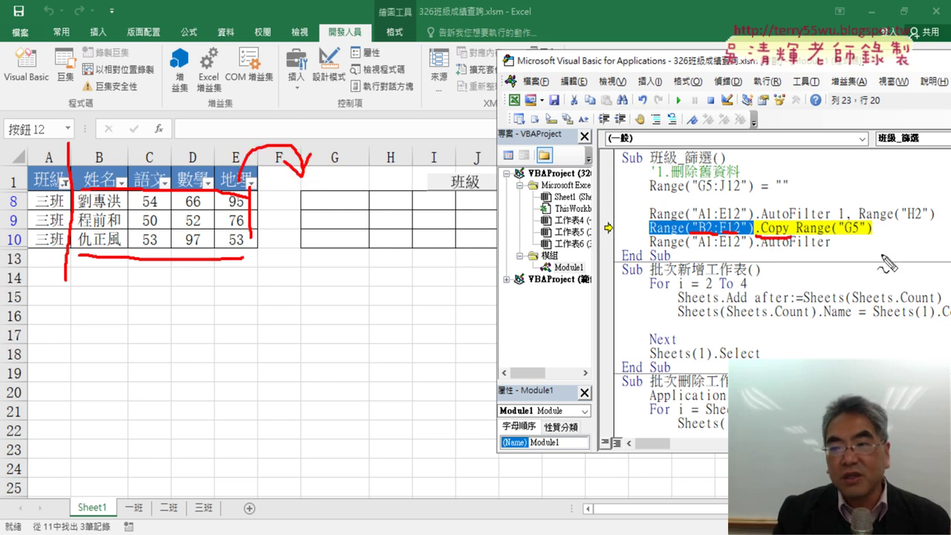
drag(758, 238, 878, 240)
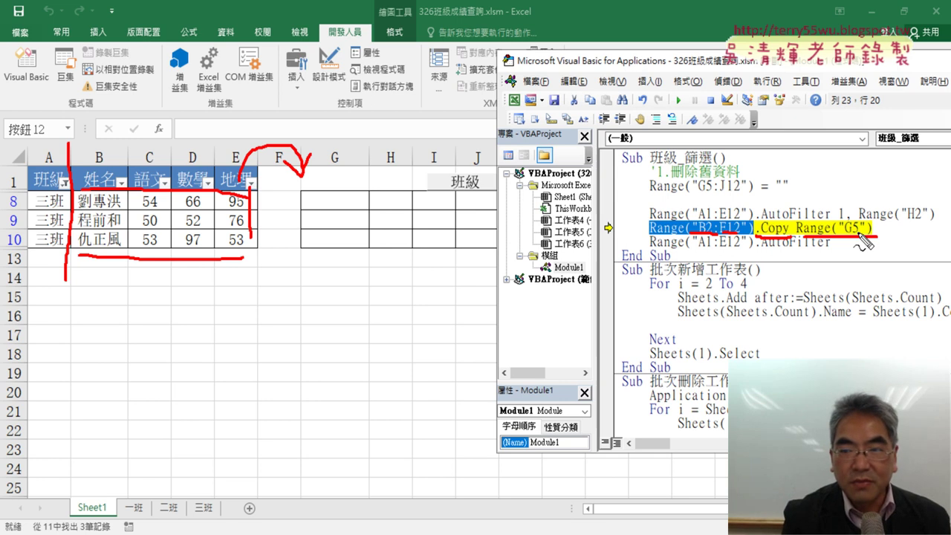
Step: Clear the annotations, step past the Copy line, and delete the final AutoFilter line's text
key(Escape)
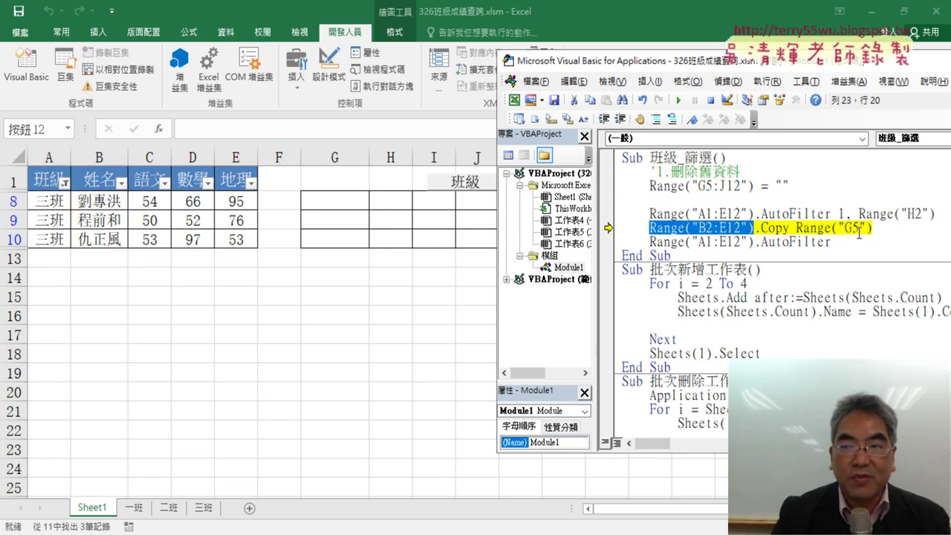
click(885, 228)
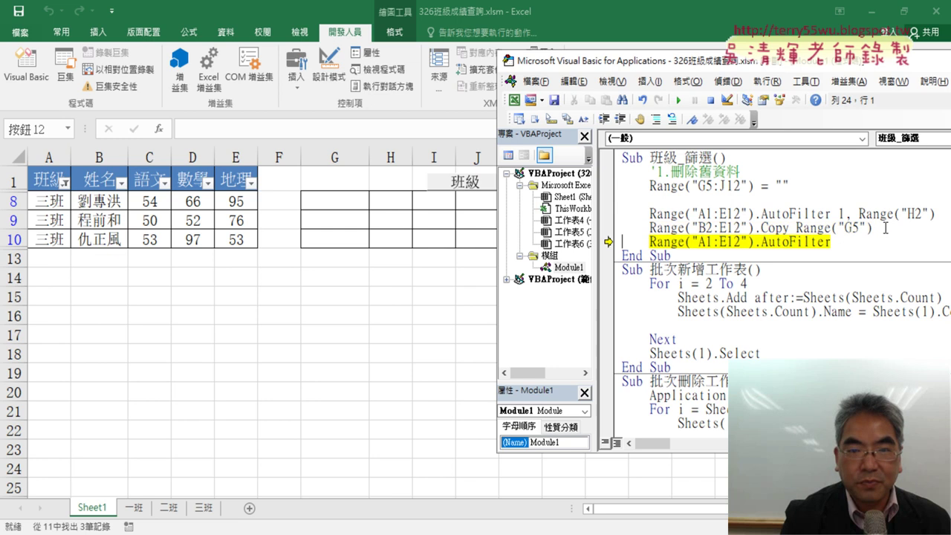
key(F8)
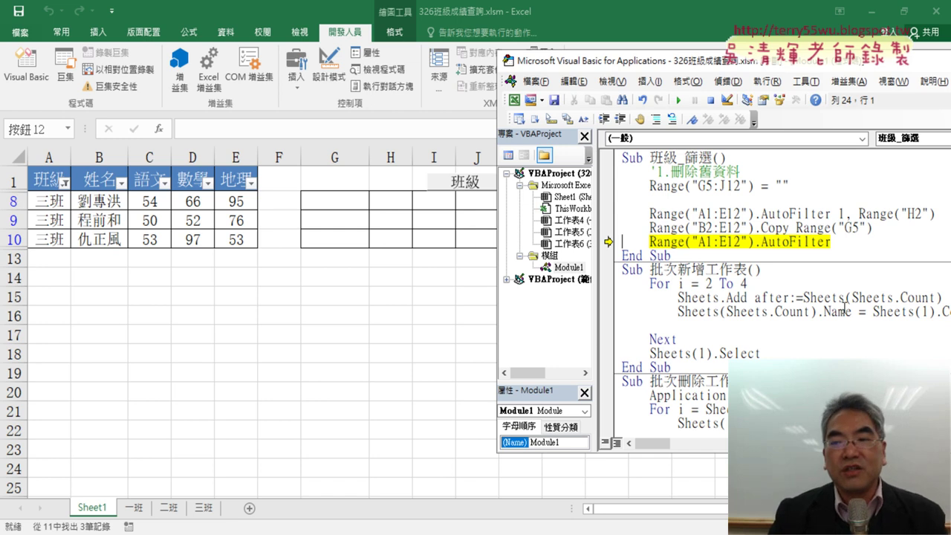
drag(844, 240, 755, 242)
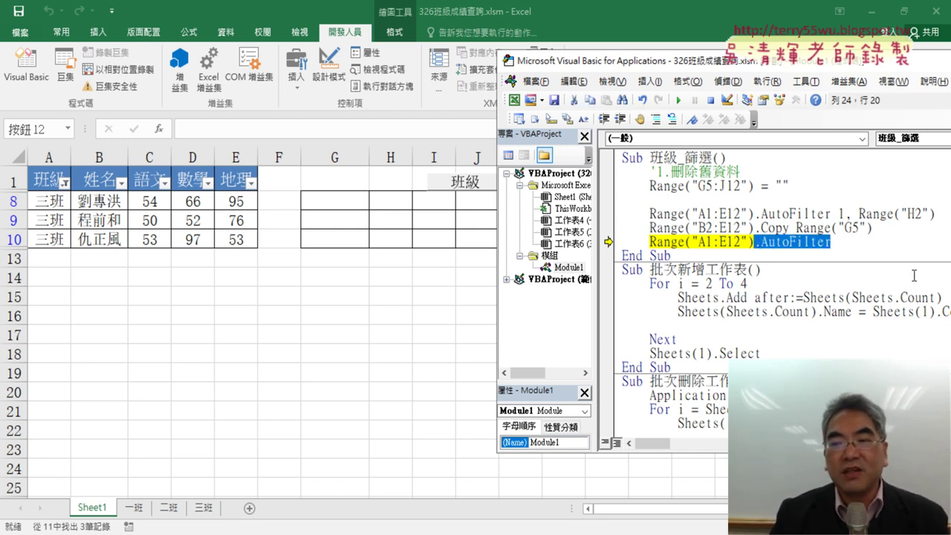
drag(833, 214, 650, 215)
drag(831, 242, 651, 243)
key(Delete)
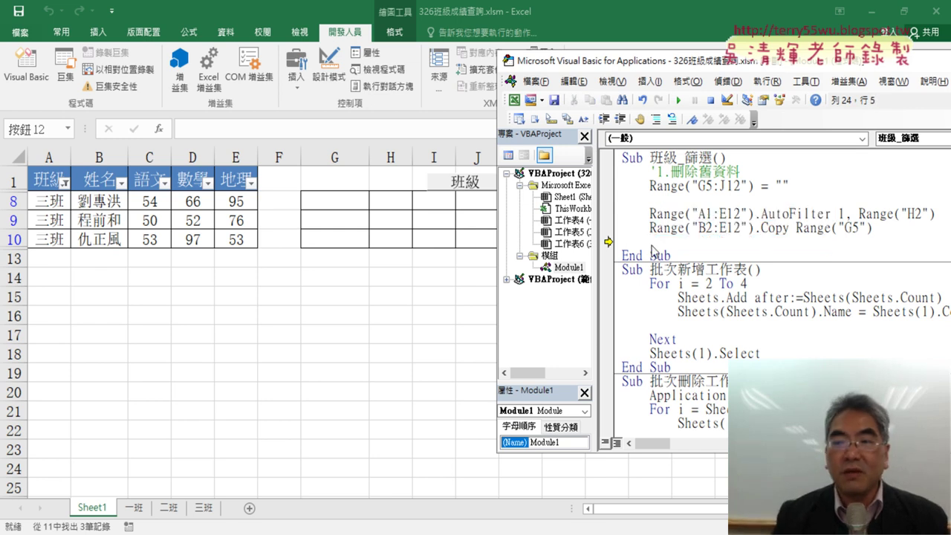
Step: Add a criteria-free Range("A1:E12").AutoFilter line at the end and set execution to resume there
key(F8)
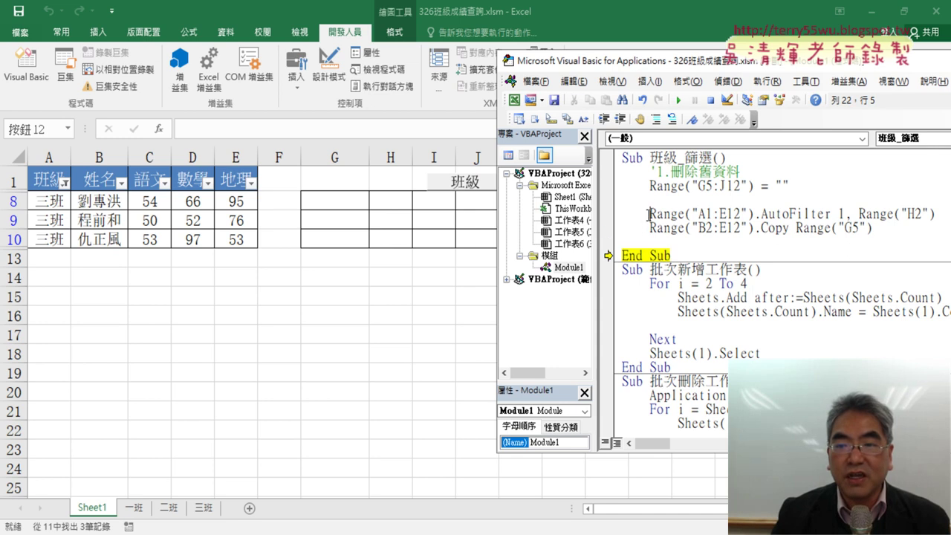
drag(649, 214, 831, 214)
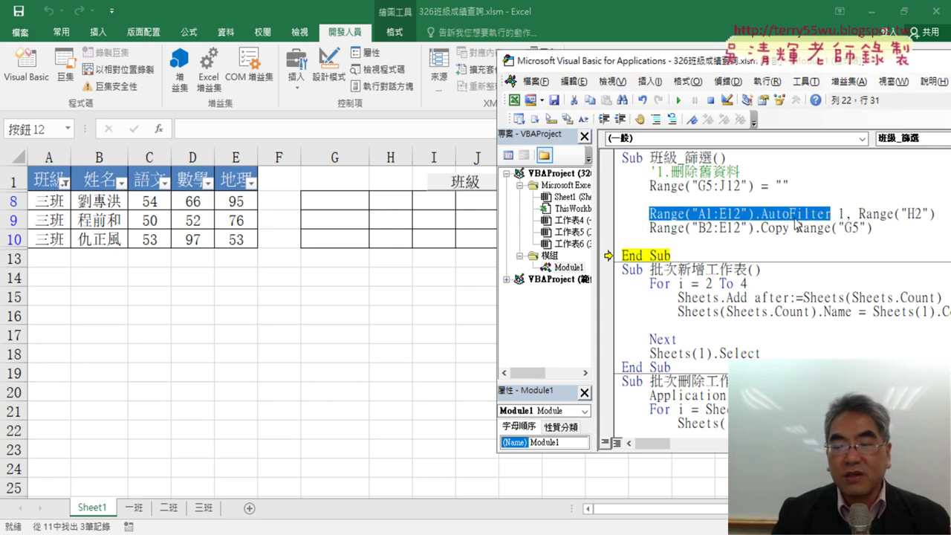
mouse_move(664, 218)
mouse_down()
mouse_move(667, 246)
mouse_move(664, 239)
mouse_up()
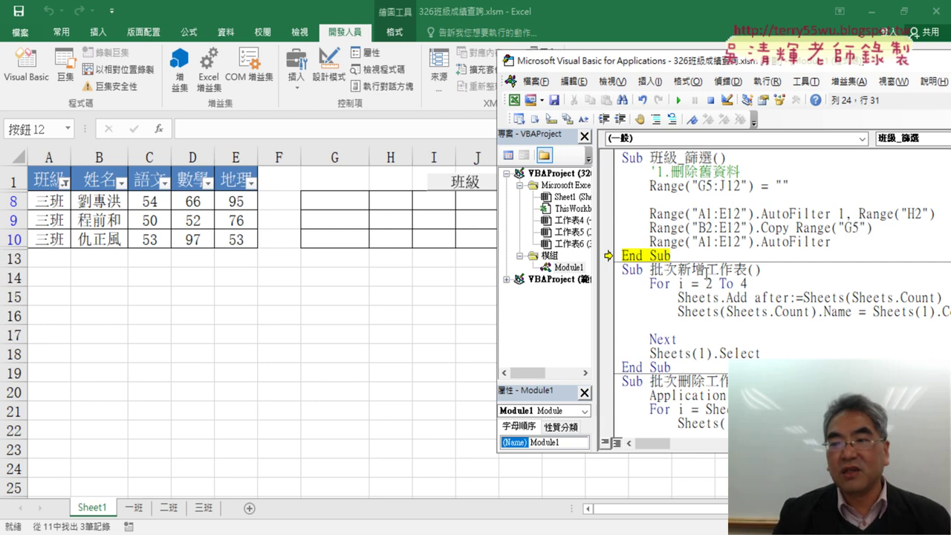
drag(837, 214, 931, 215)
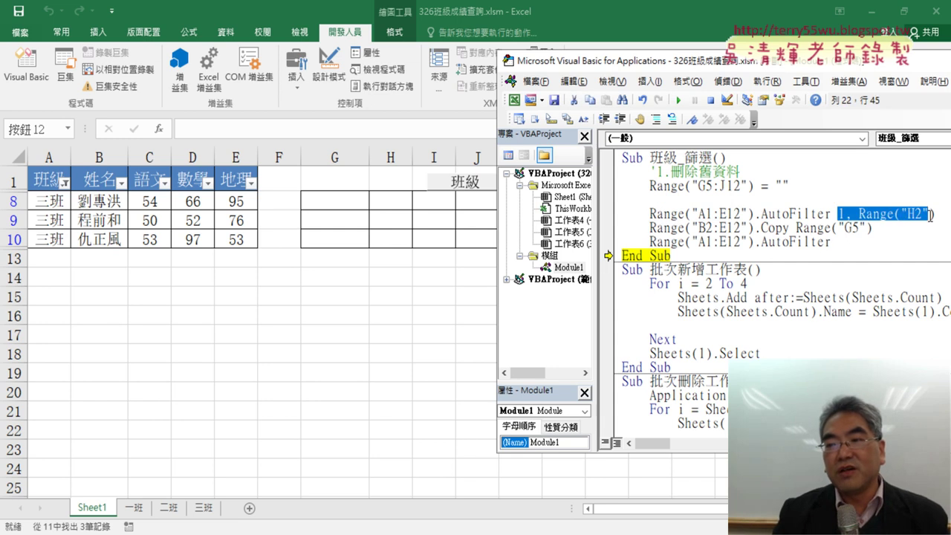
click(858, 240)
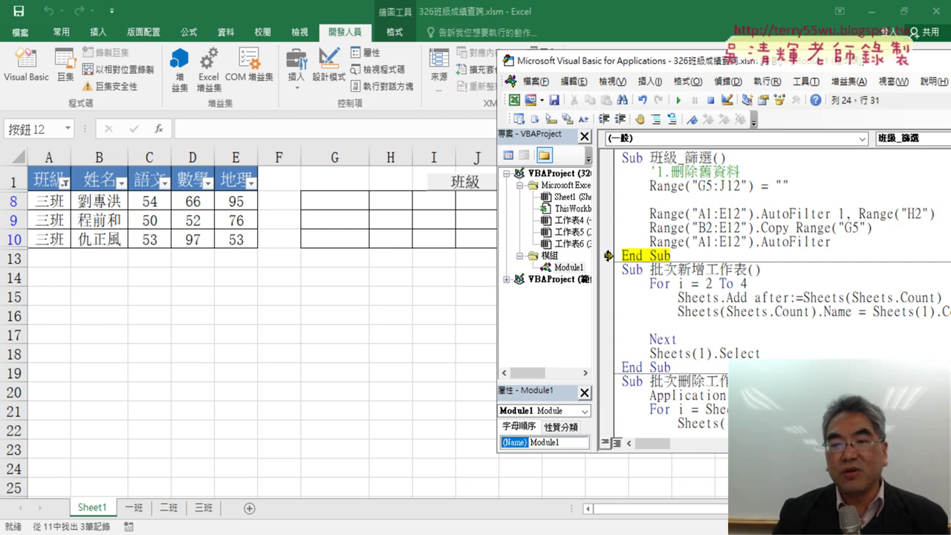
drag(608, 255, 608, 241)
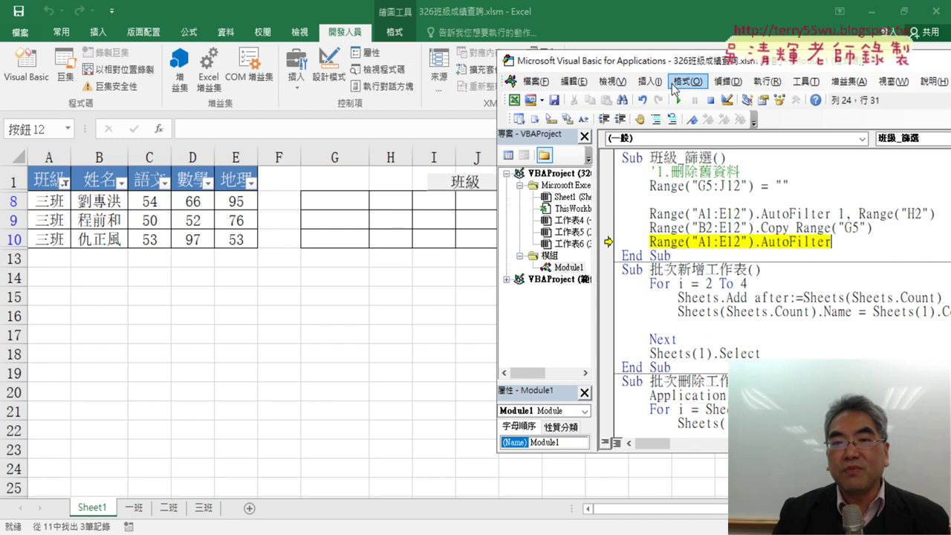
mouse_move(565, 60)
mouse_down()
mouse_move(413, 43)
mouse_move(403, 126)
mouse_up()
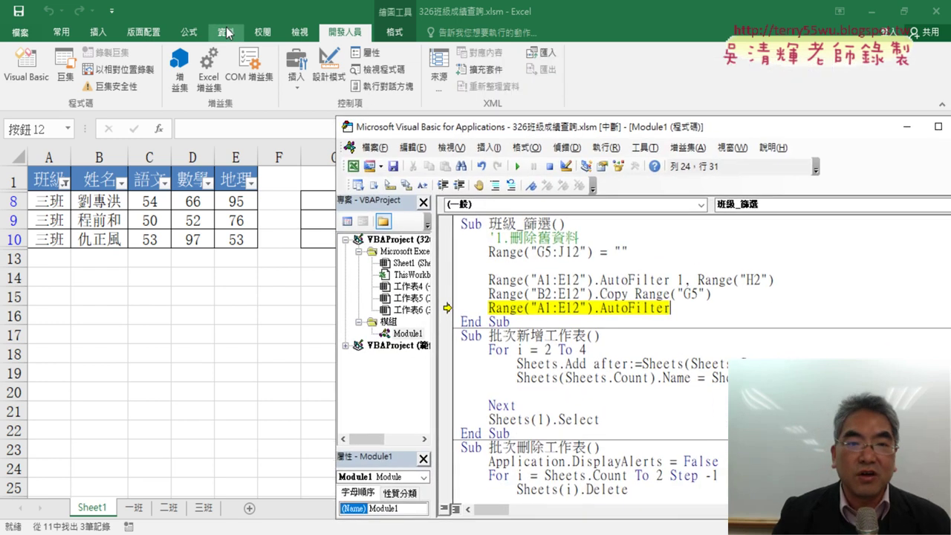
Step: Reopen the paused 班級_篩選 macro and step through to clear the filter and finish the run
click(225, 33)
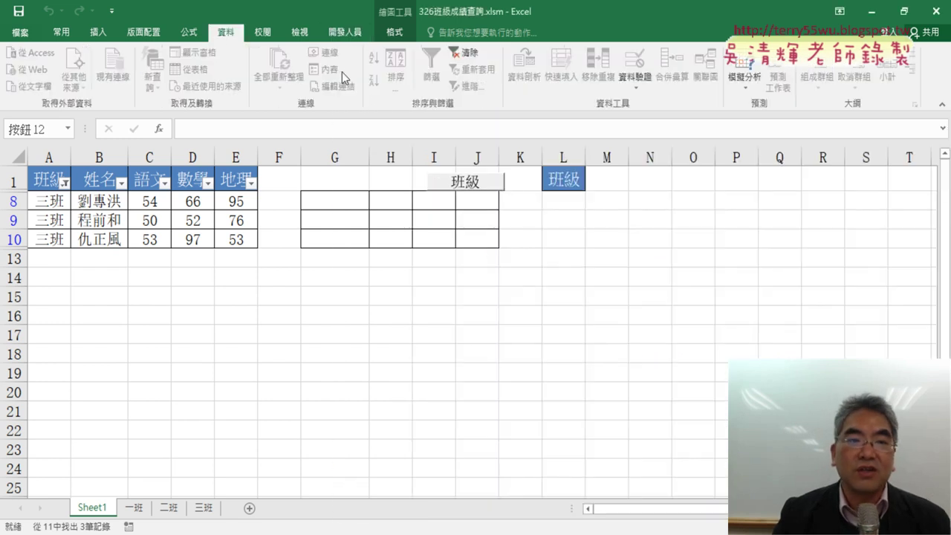
click(345, 32)
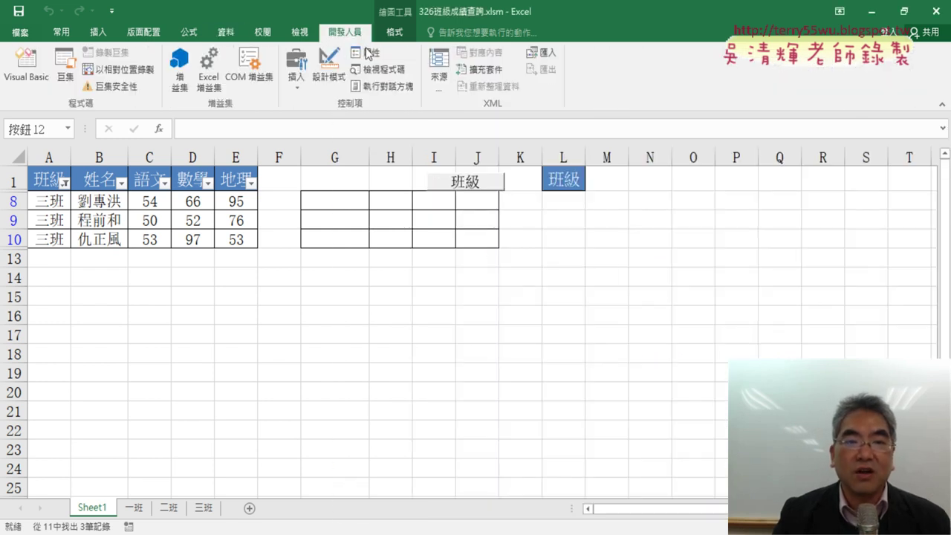
click(62, 78)
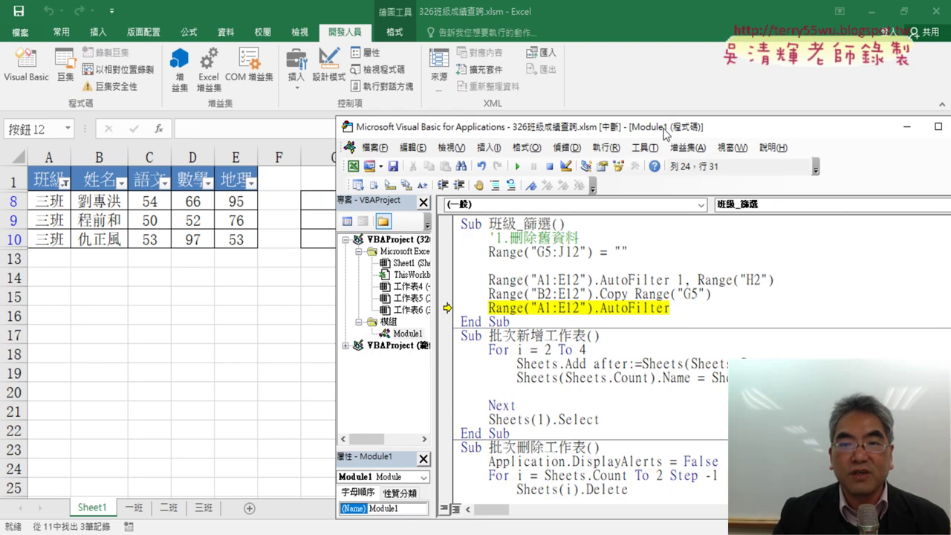
drag(665, 131, 801, 78)
key(F8)
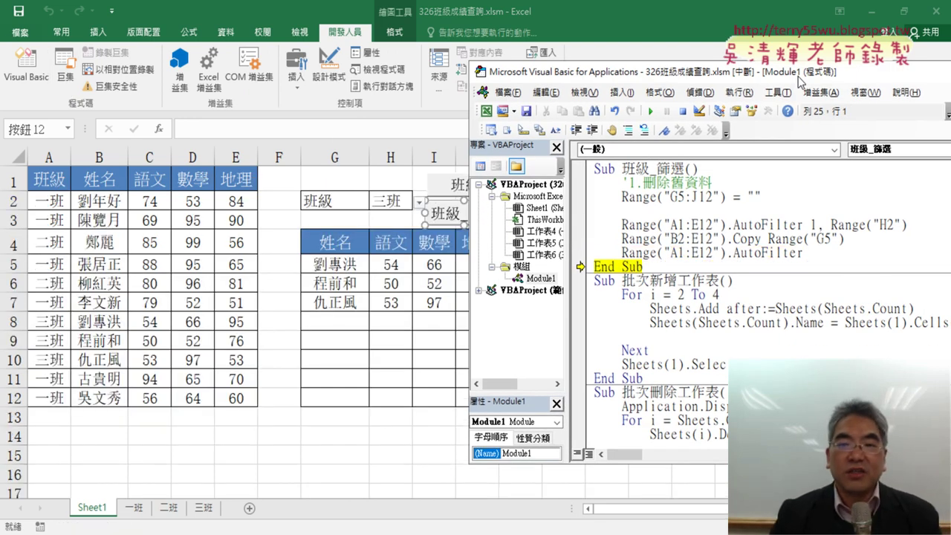
click(651, 112)
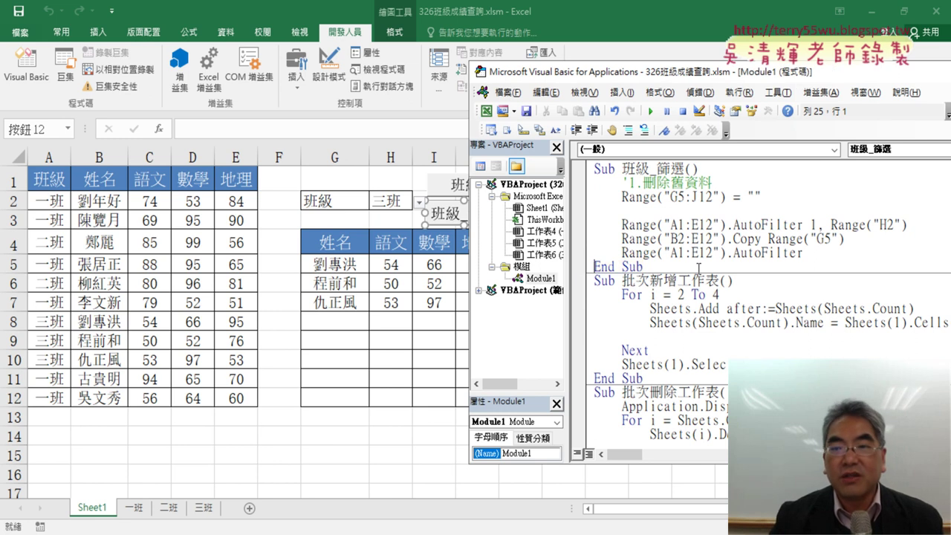
Step: Highlight the AutoFilter, Copy and filter-removing lines in the macro code to explain them
mouse_move(847, 246)
mouse_down()
mouse_move(782, 225)
mouse_move(594, 224)
mouse_up()
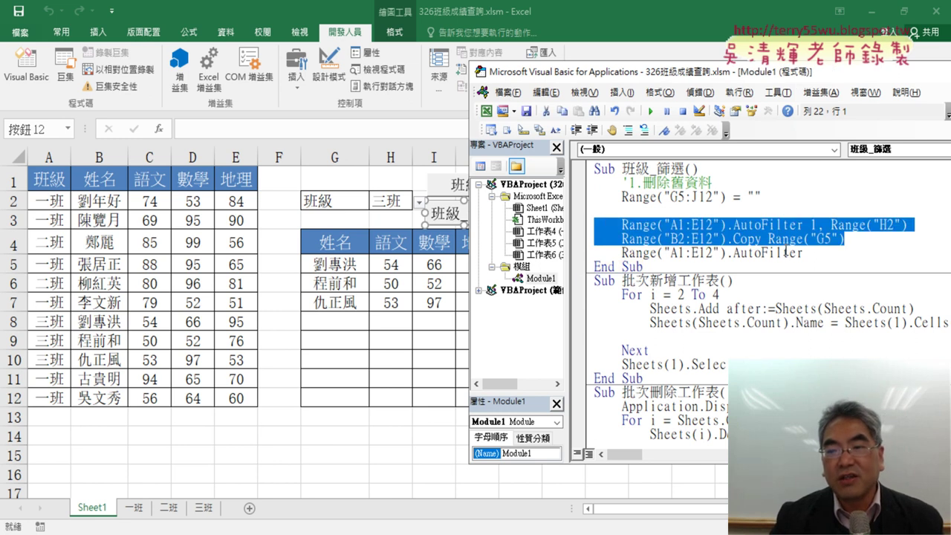
drag(802, 252, 622, 253)
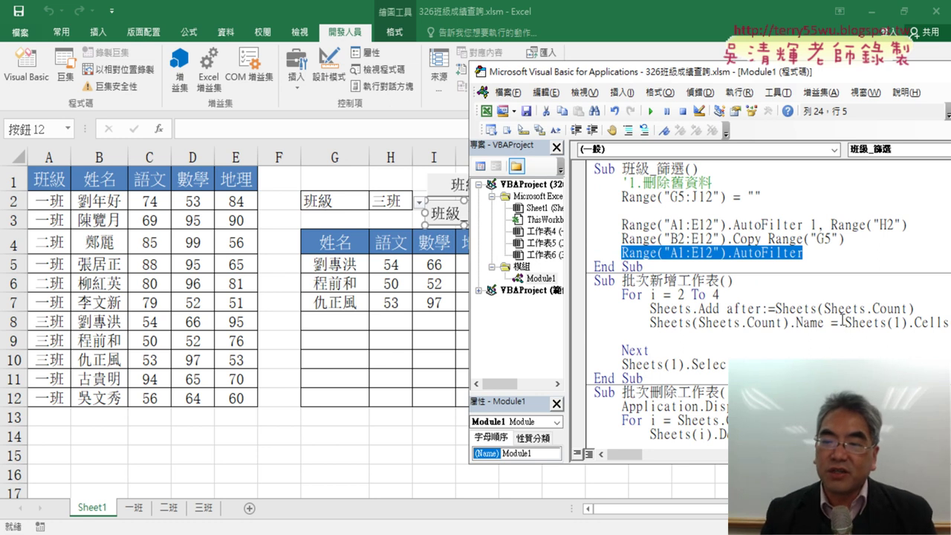
drag(855, 240, 583, 228)
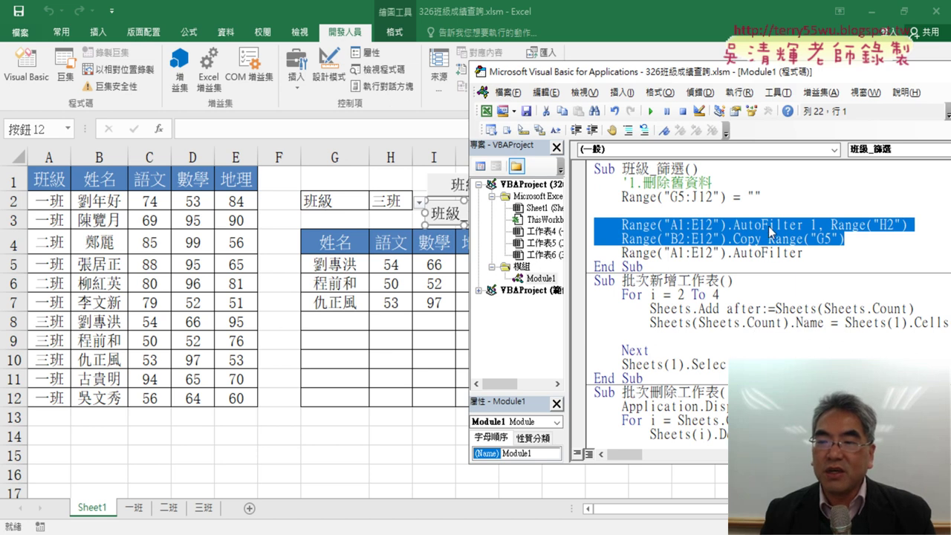
click(770, 253)
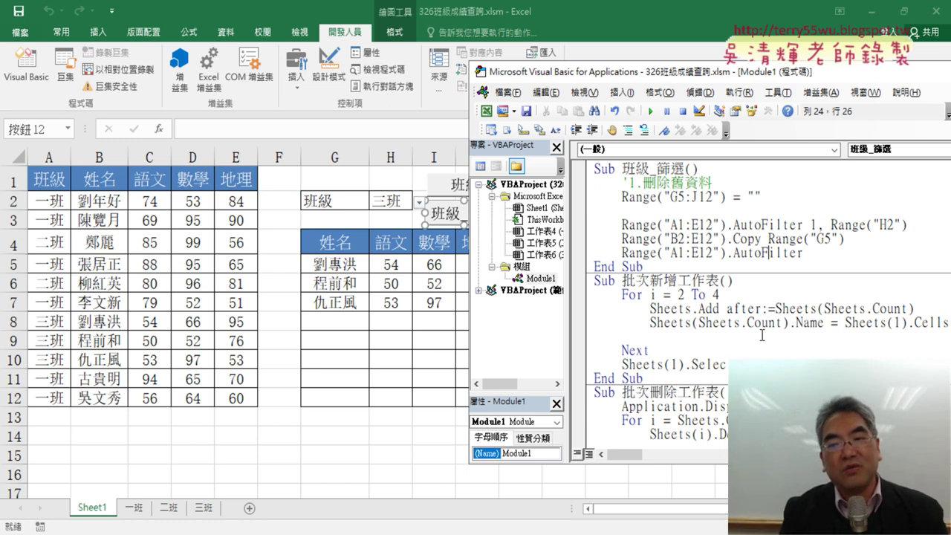
click(676, 224)
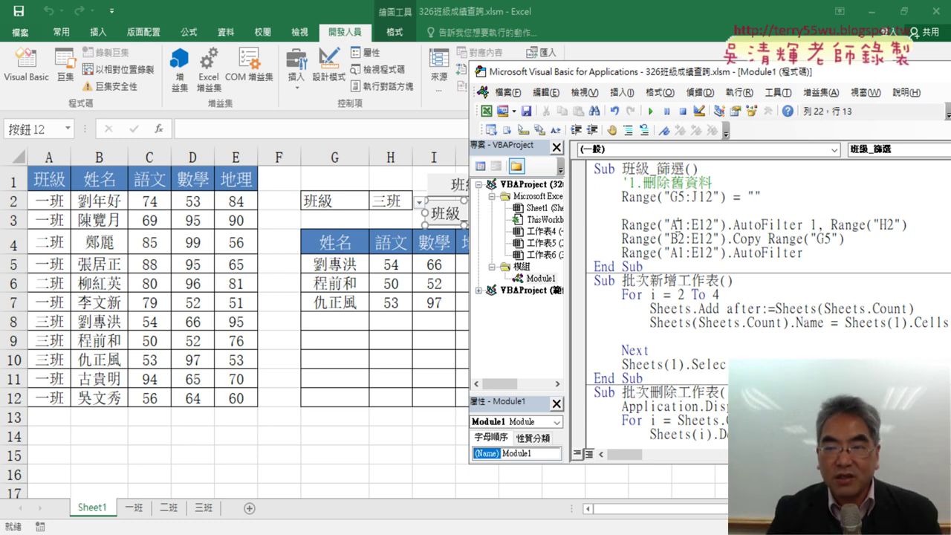
click(685, 309)
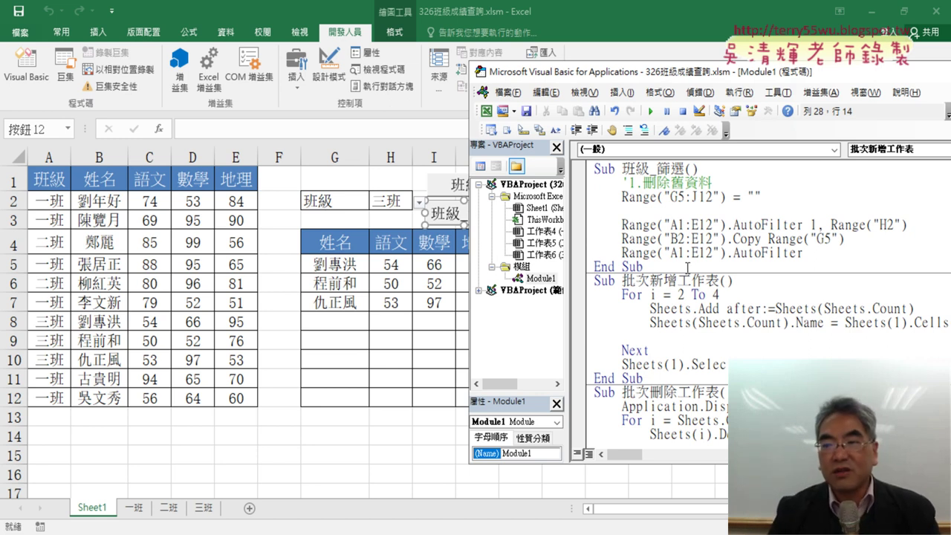
mouse_move(857, 246)
mouse_down()
mouse_move(583, 238)
mouse_move(580, 223)
mouse_up()
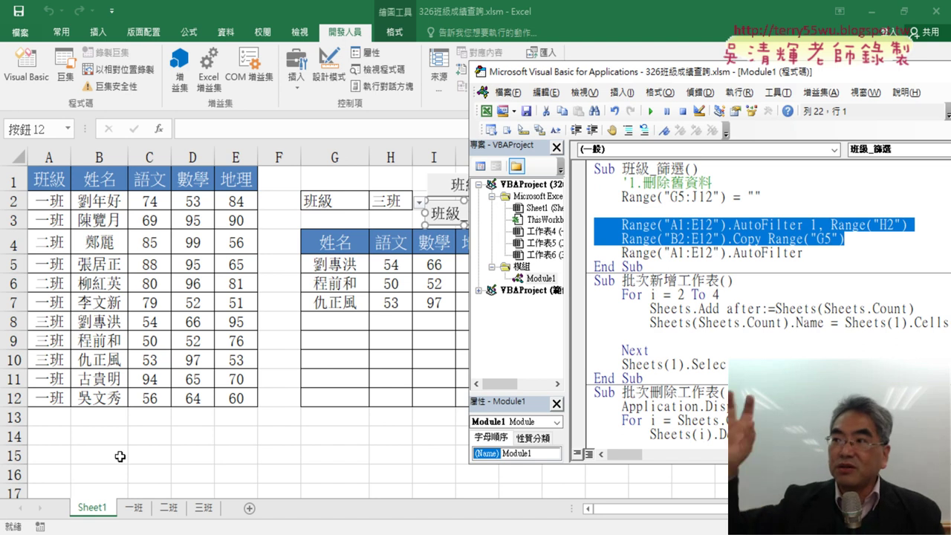
click(621, 224)
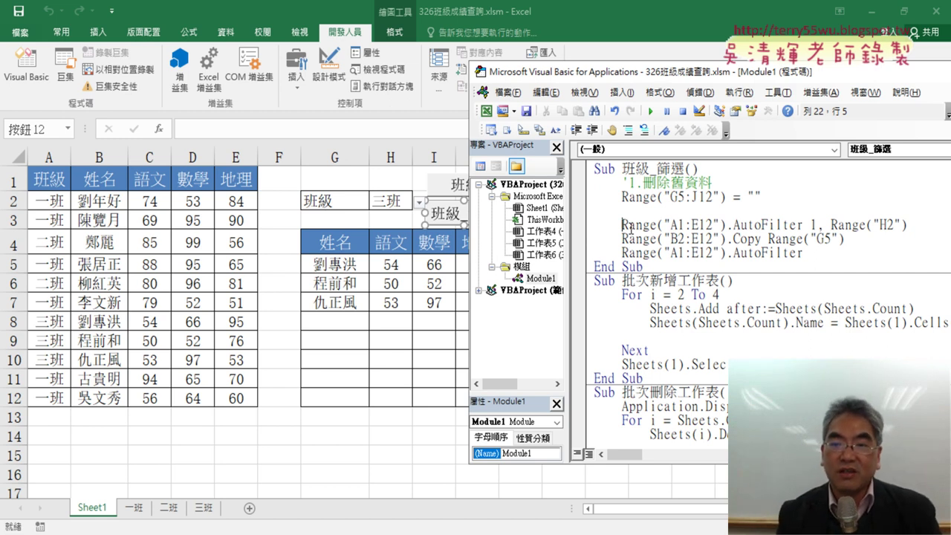
drag(859, 242, 567, 224)
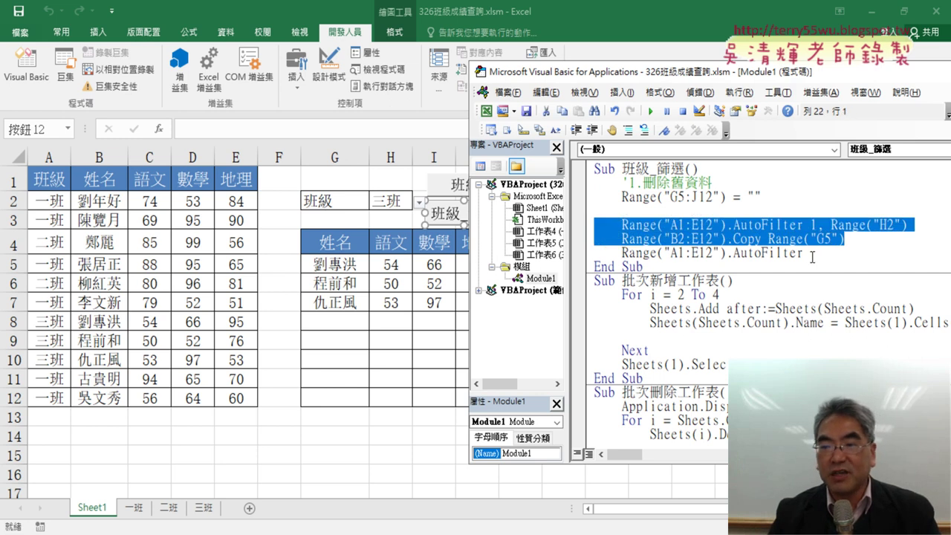
drag(812, 257, 621, 253)
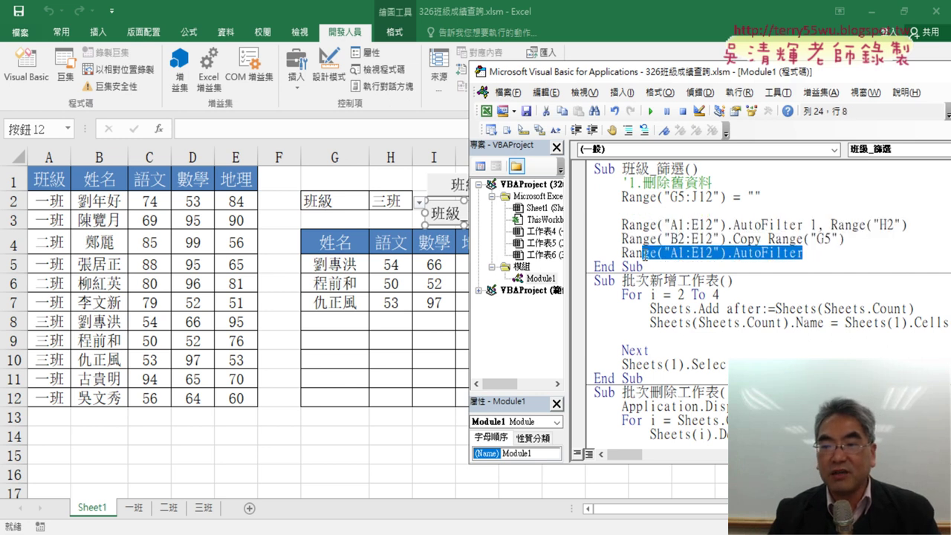
click(678, 353)
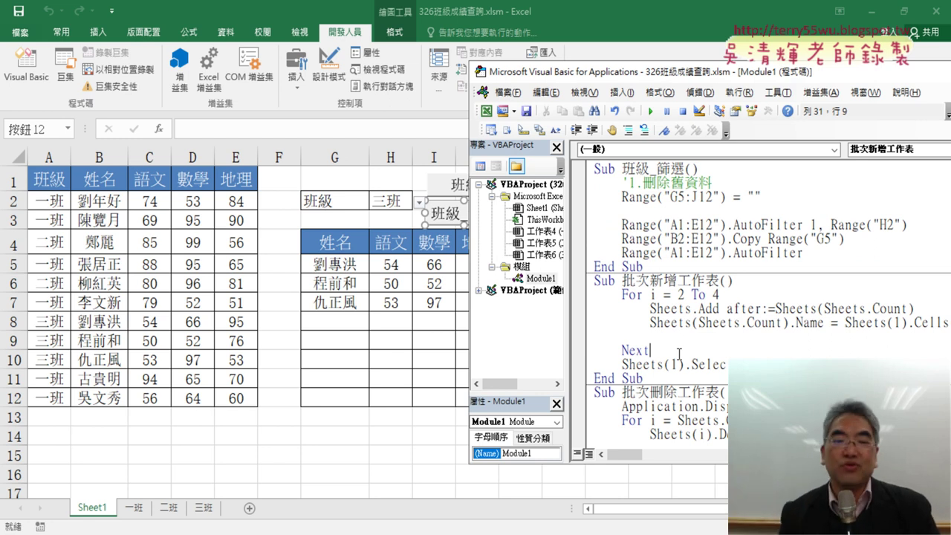
Step: View the 二班 and 三班 filtered-score sheets, then return to Sheet1
click(133, 508)
click(170, 508)
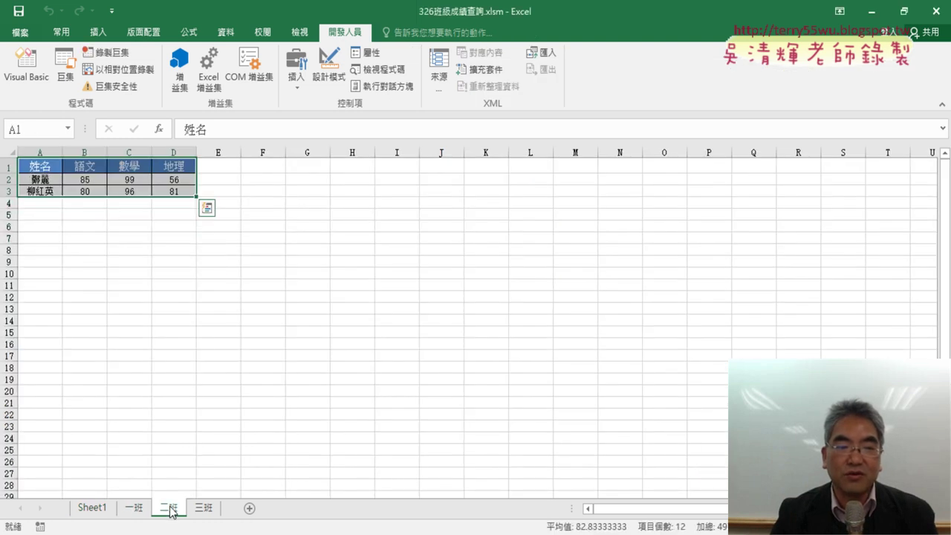
click(196, 508)
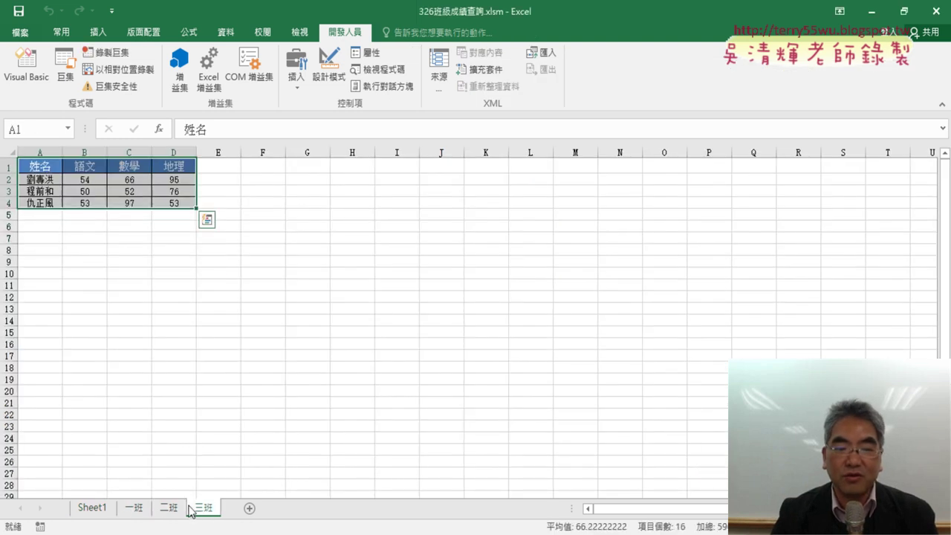
click(81, 510)
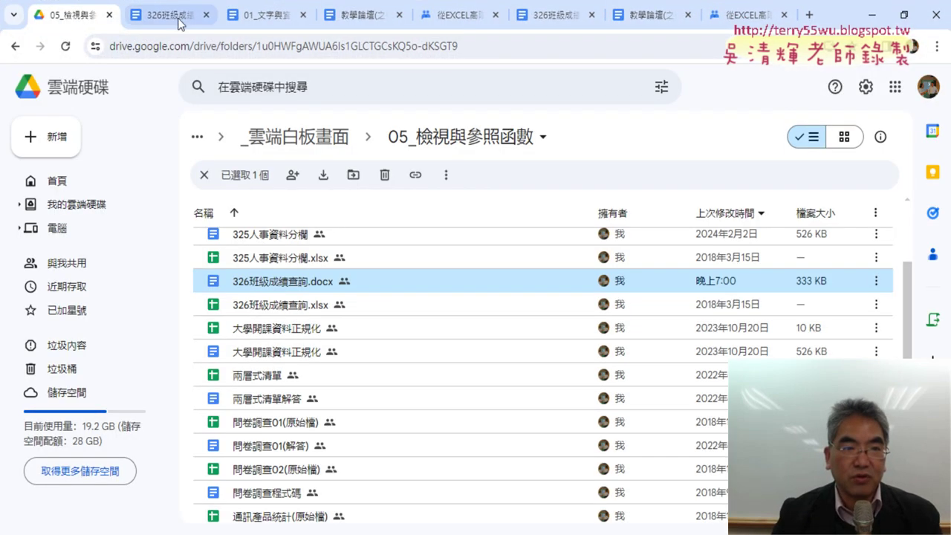
Step: In the 326班級成績查詢.docx notes, scroll up to the Sub 班級_篩選 code below the clear-data line
click(169, 15)
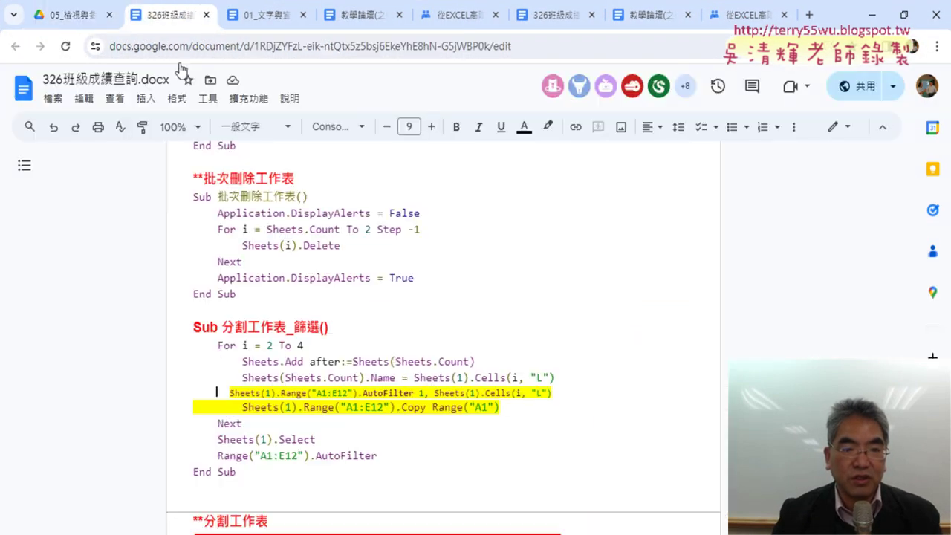
scroll(358, 255, up, 4)
scroll(358, 256, up, 5)
scroll(357, 253, up, 5)
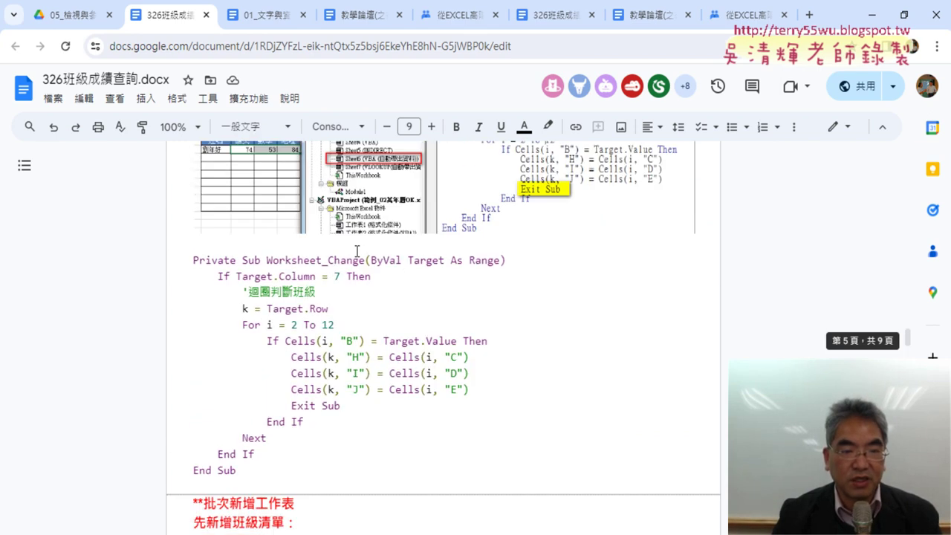
scroll(355, 250, up, 5)
scroll(354, 248, up, 5)
scroll(354, 248, up, 3)
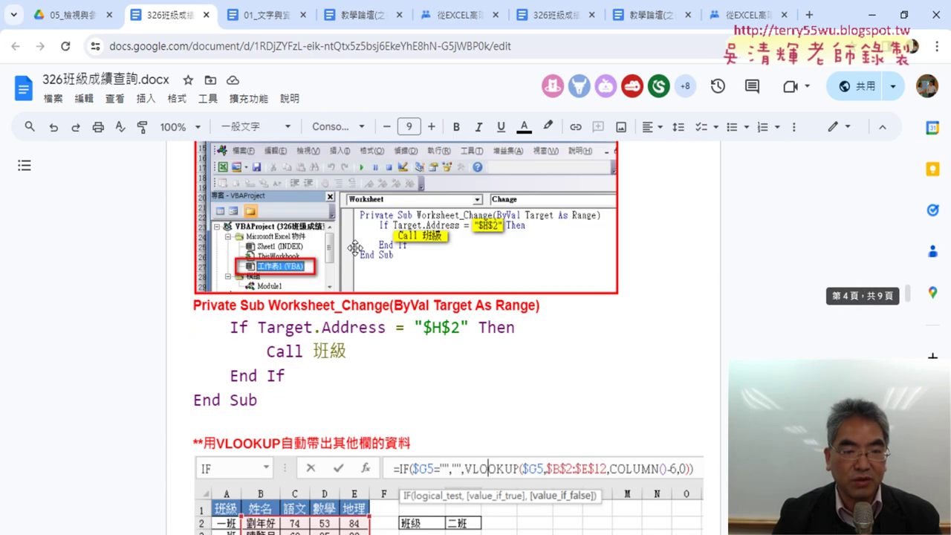
scroll(355, 249, up, 5)
scroll(356, 248, up, 5)
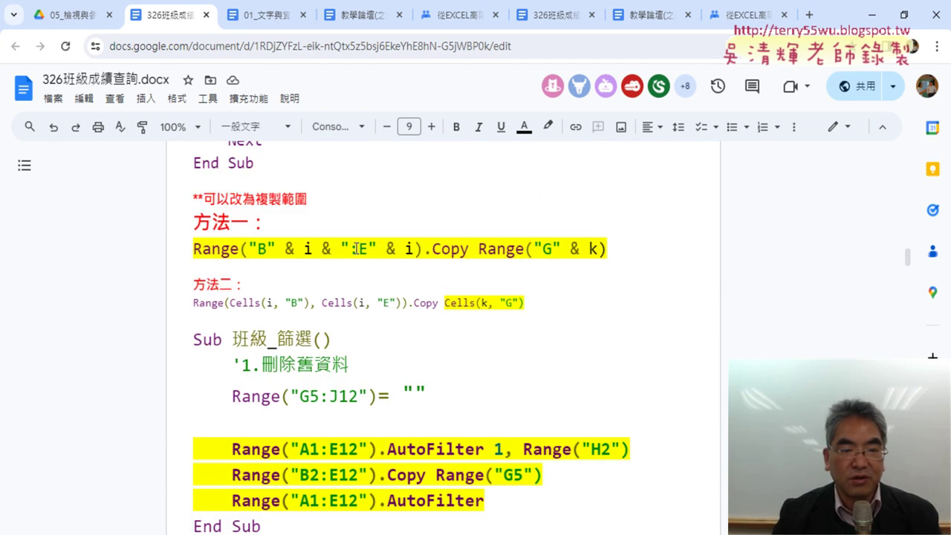
scroll(402, 297, down, 1)
click(445, 348)
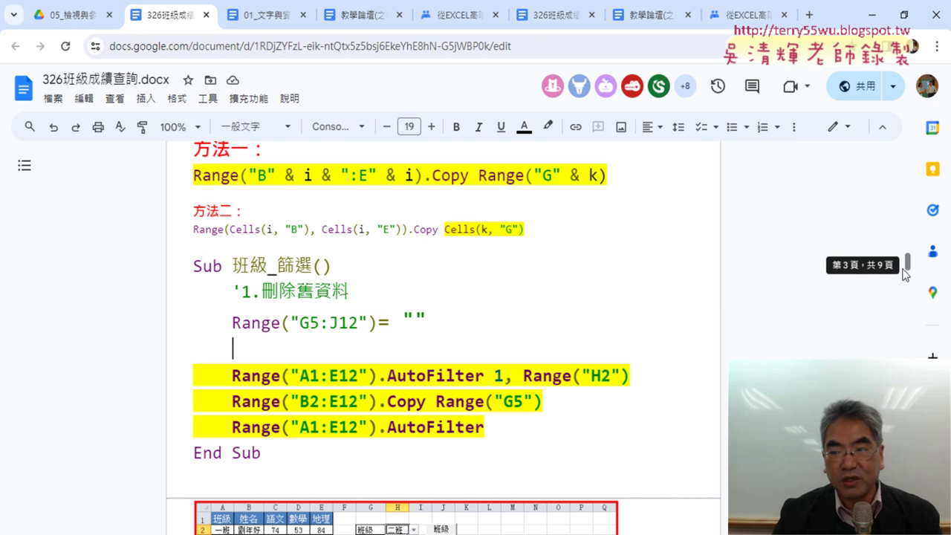